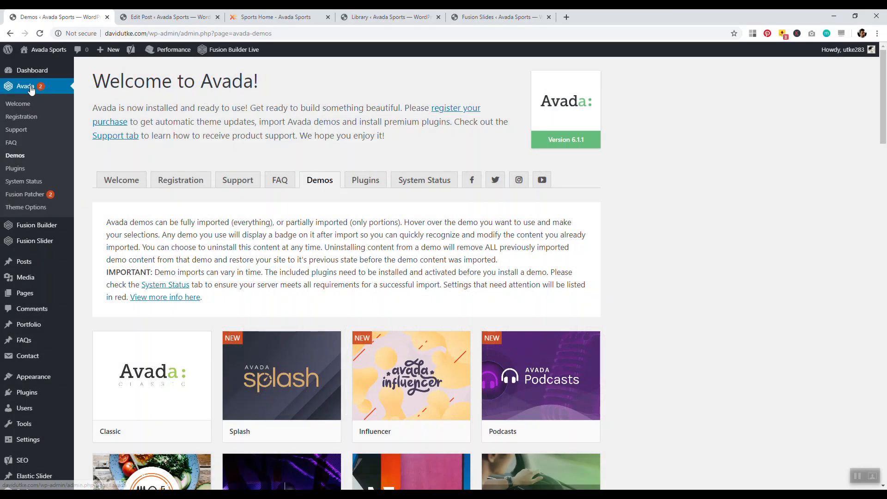
# Browse the Avada demos and examine the import options of the Seo demo, including importing all content.
pyautogui.moveTo(31, 248)
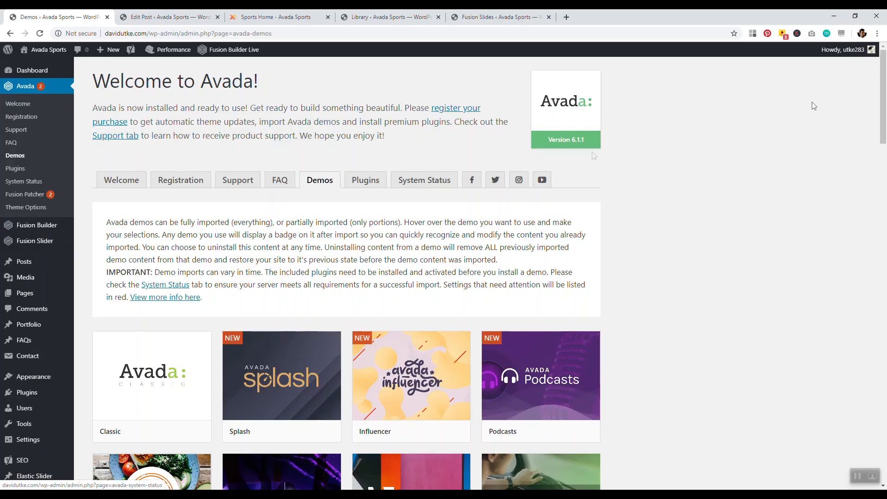
pyautogui.moveTo(885, 80); pyautogui.dragTo(885, 286)
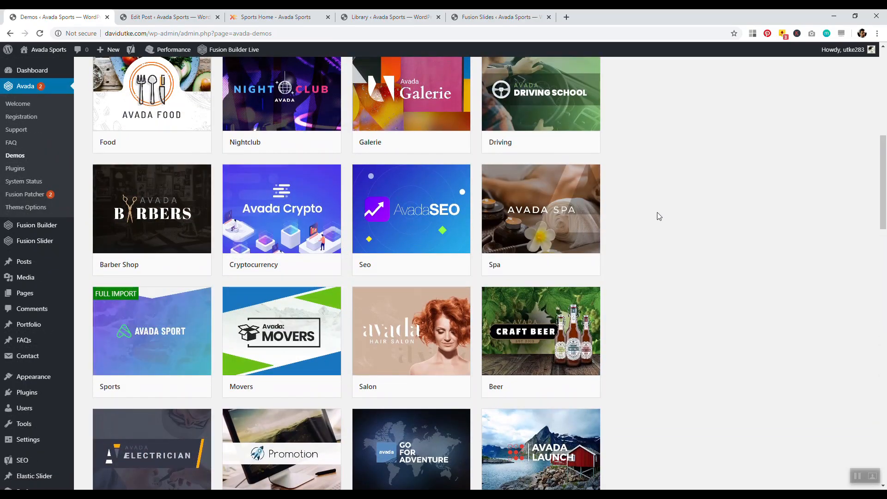
pyautogui.click(406, 206)
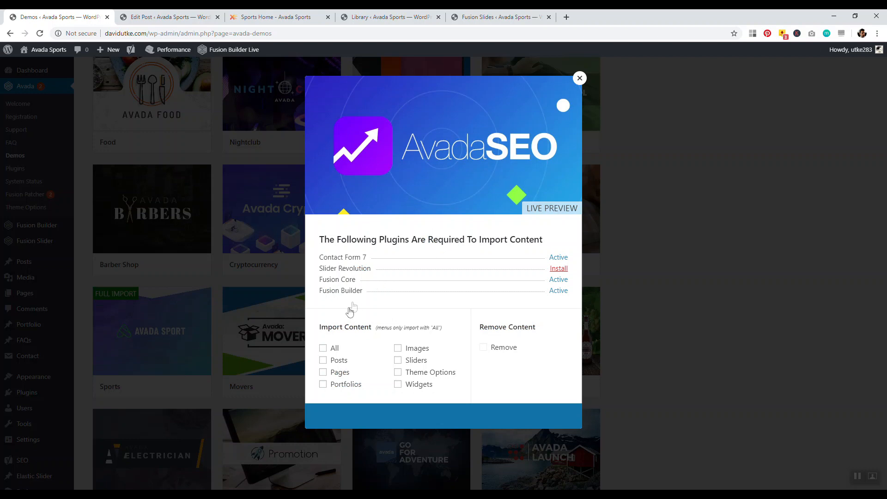
pyautogui.click(322, 347)
pyautogui.click(323, 347)
pyautogui.click(579, 79)
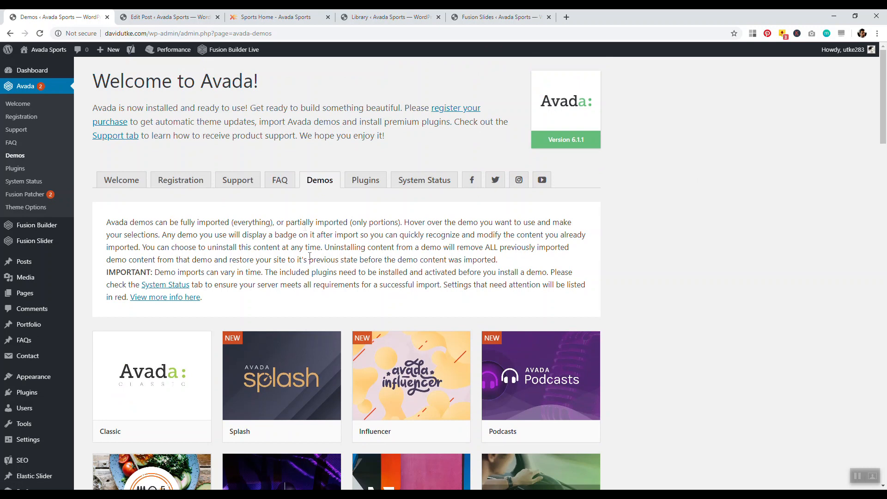
# Bring up the XYZ VS ABC post, view it in the default editor and return to Fusion Builder.
pyautogui.click(184, 16)
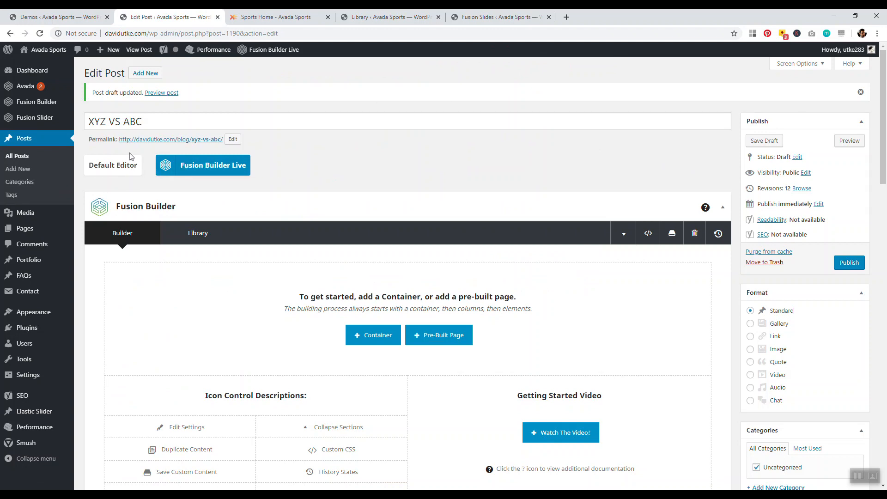
pyautogui.click(118, 169)
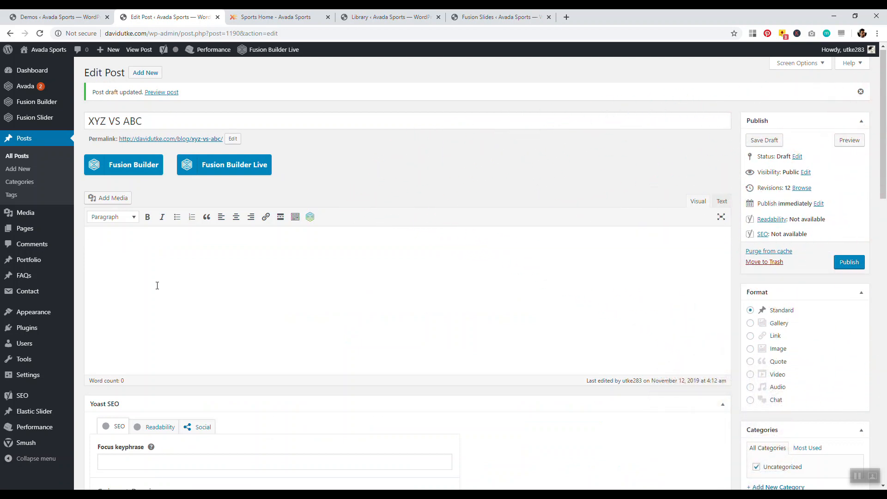
pyautogui.click(138, 169)
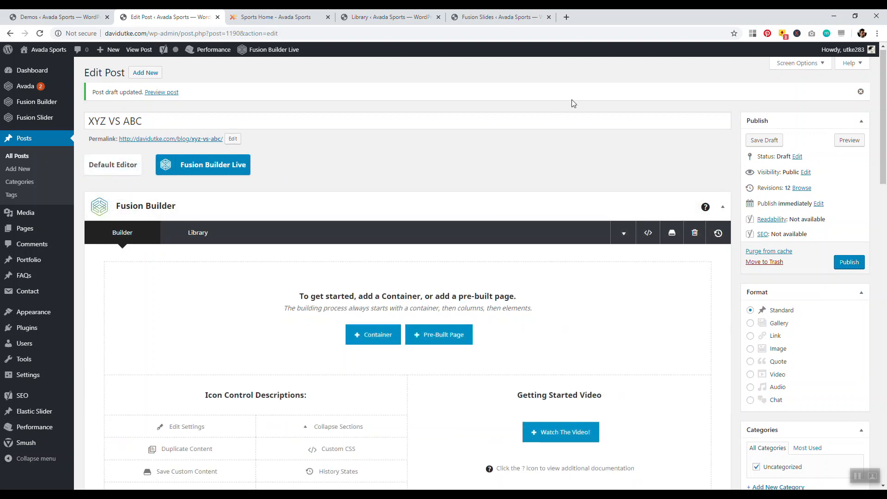
# Examine the pre-built page library, viewing the pages of the Avada App demo and the saved templates.
pyautogui.scroll(-2, 454, 168)
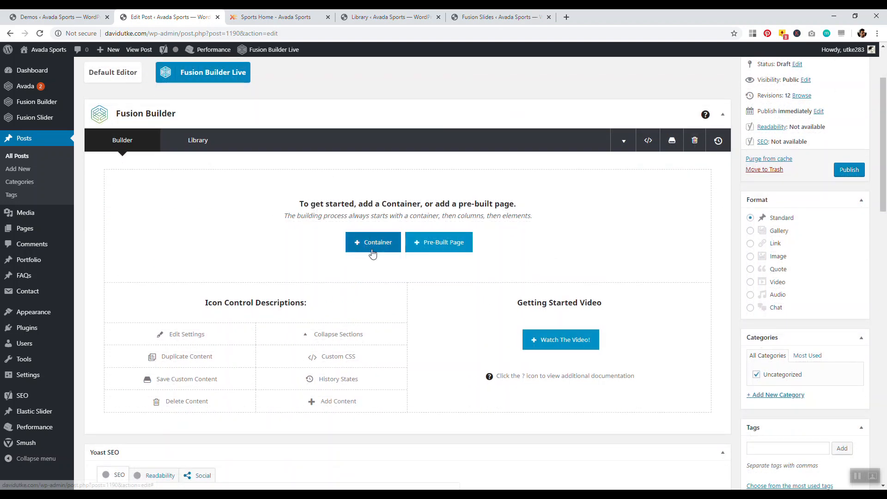
pyautogui.click(434, 242)
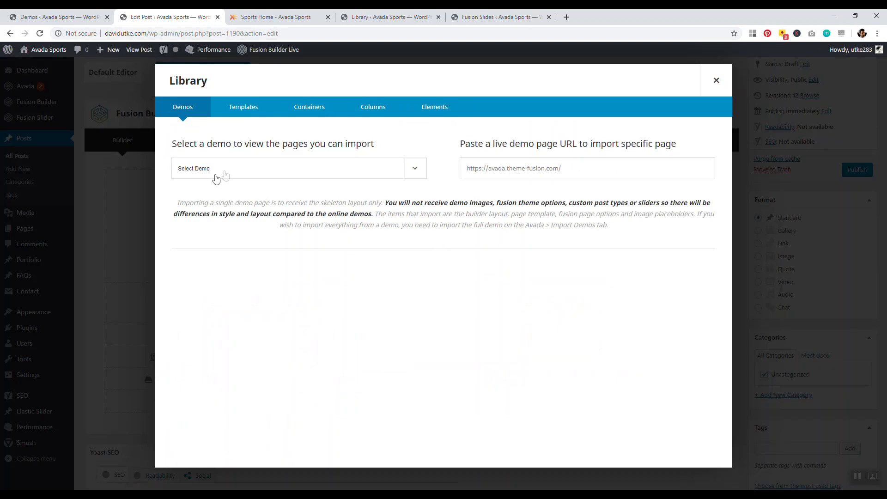
pyautogui.click(418, 171)
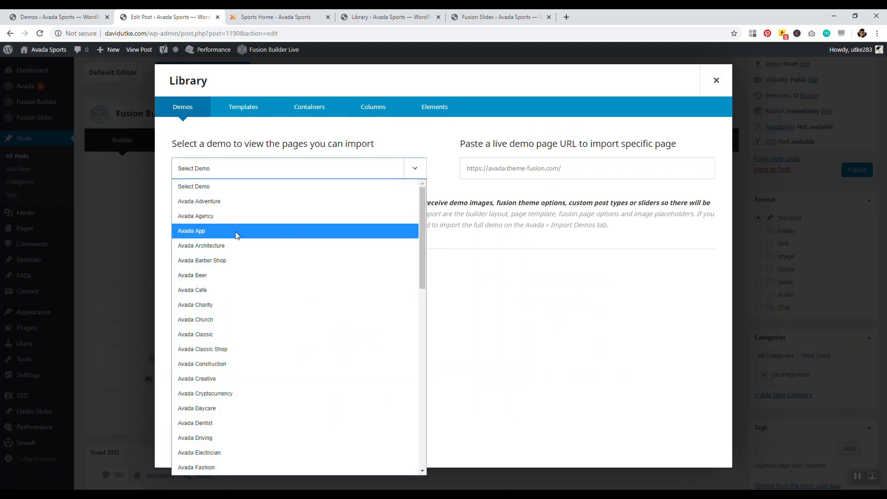
pyautogui.click(214, 235)
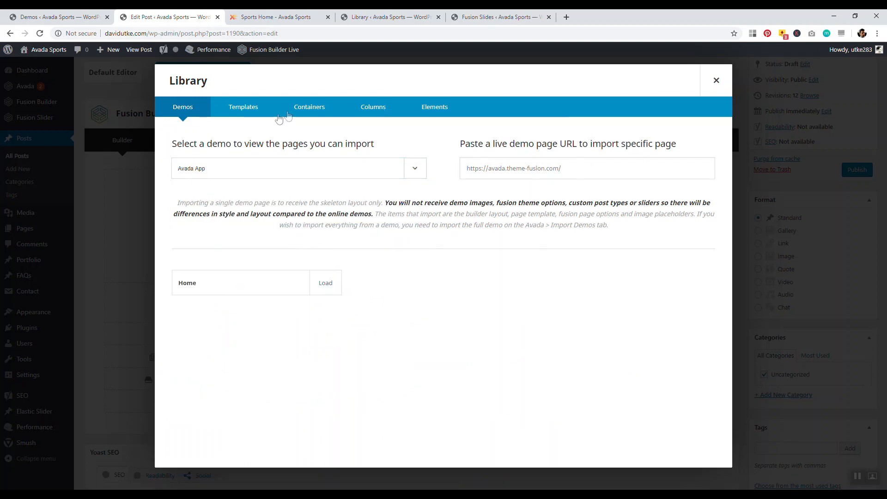
pyautogui.click(256, 107)
pyautogui.click(717, 80)
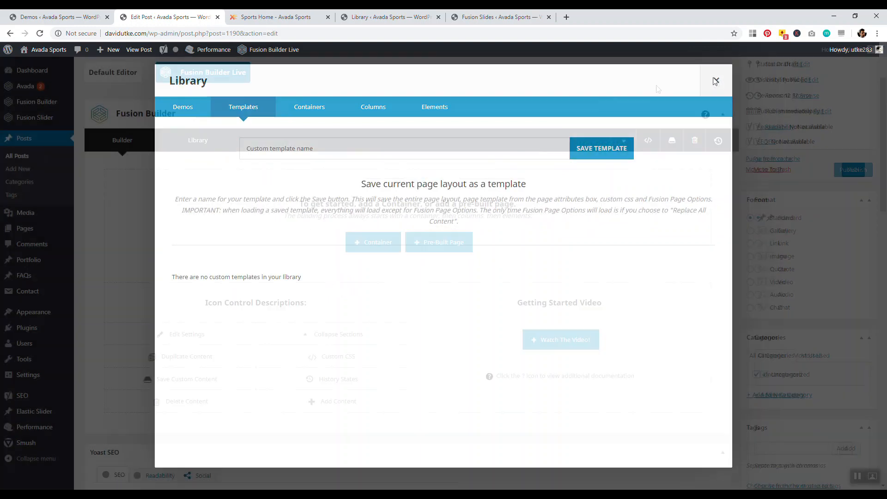
# Insert a 1/2 + 1/2 container and add a text block reading "I can add text here" to its first column.
pyautogui.click(377, 242)
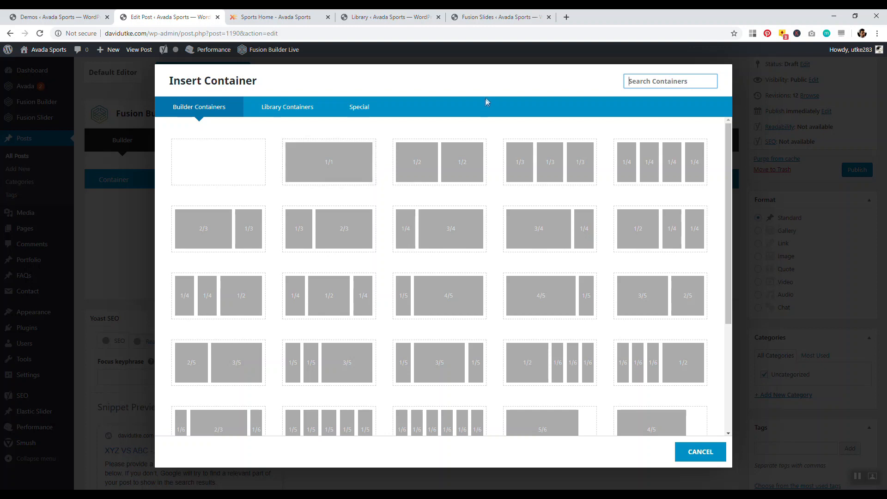
pyautogui.click(443, 165)
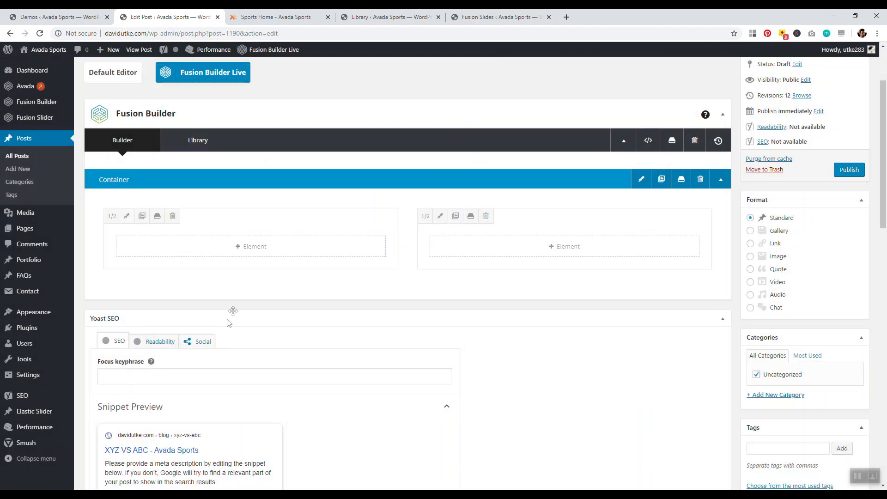
pyautogui.click(245, 249)
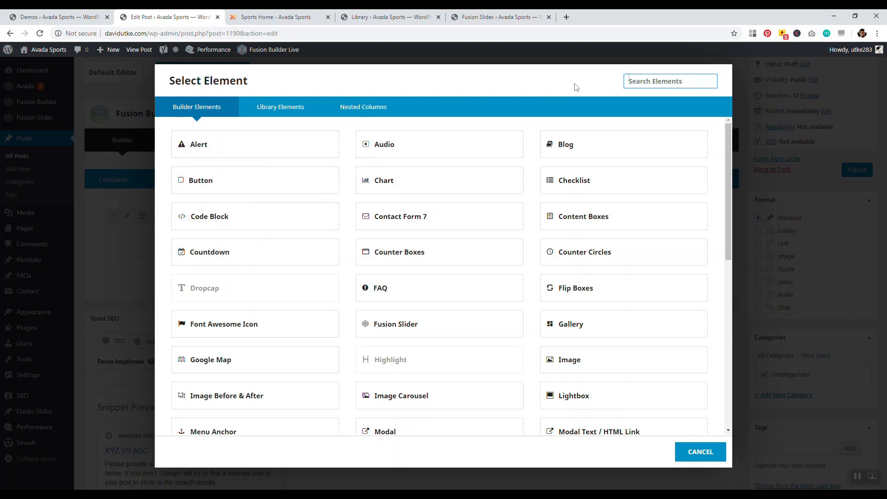
pyautogui.write('text')
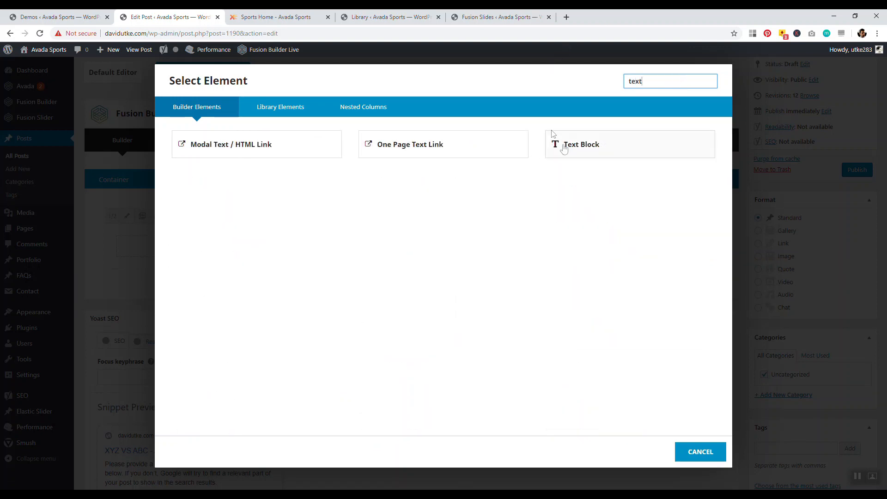
pyautogui.click(576, 149)
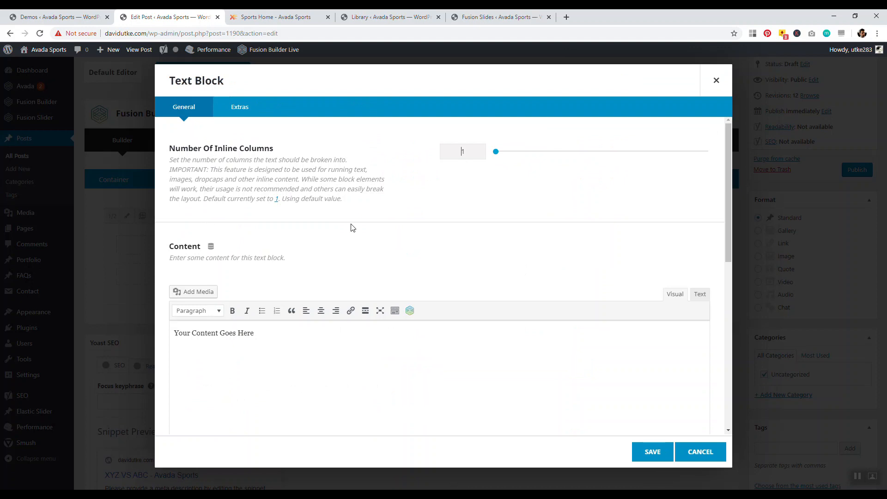
pyautogui.click(277, 341)
pyautogui.click(659, 451)
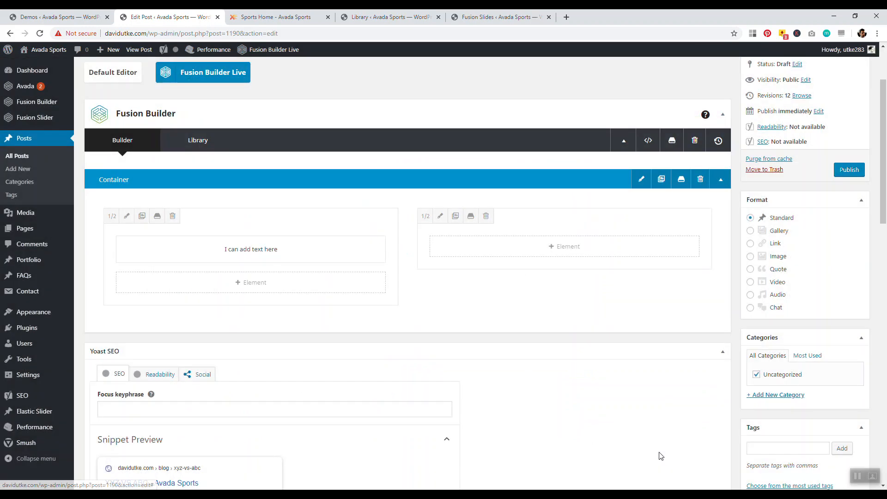
pyautogui.click(564, 247)
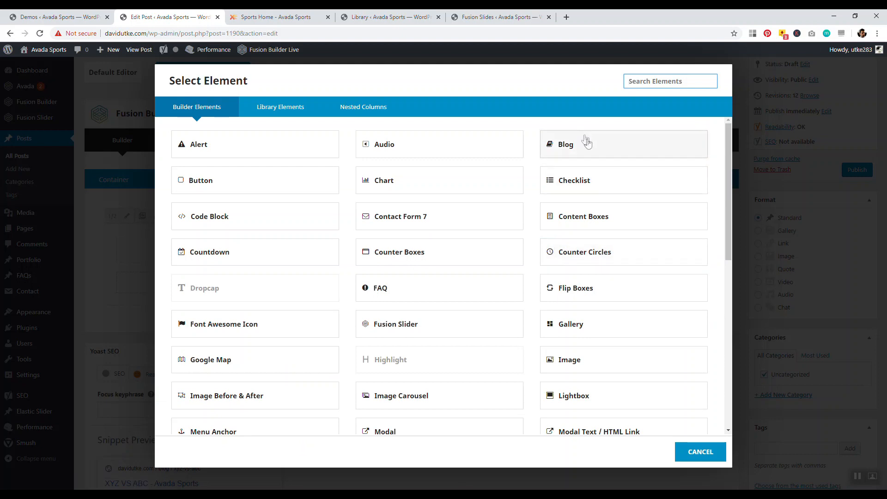
pyautogui.click(438, 185)
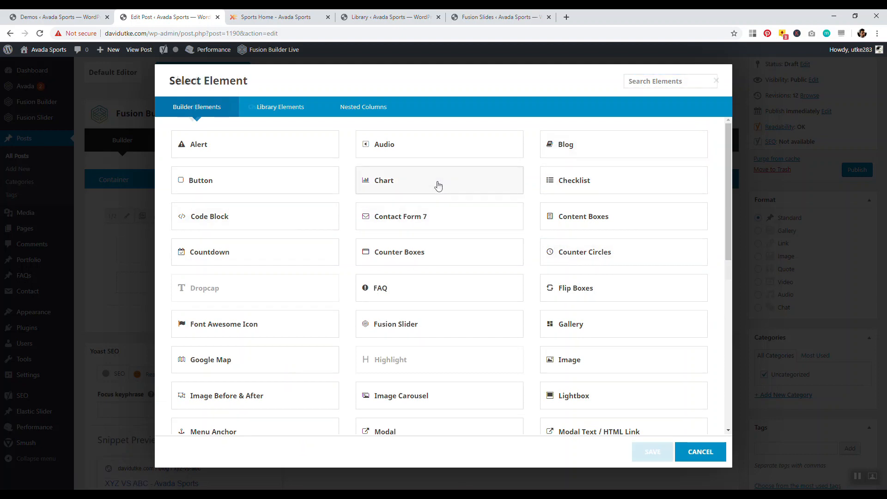
pyautogui.click(717, 81)
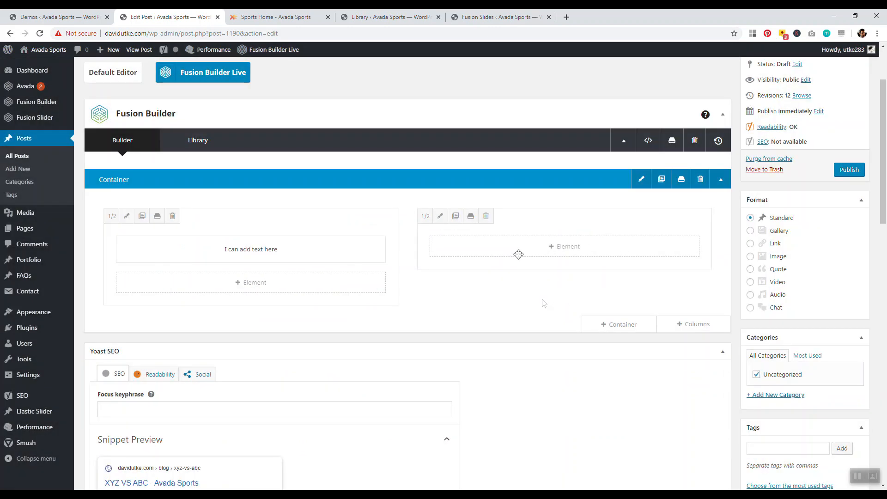
# Add a Contact Form 7 element using "Contact form 1" to the second 1/2 column.
pyautogui.click(531, 247)
pyautogui.click(445, 222)
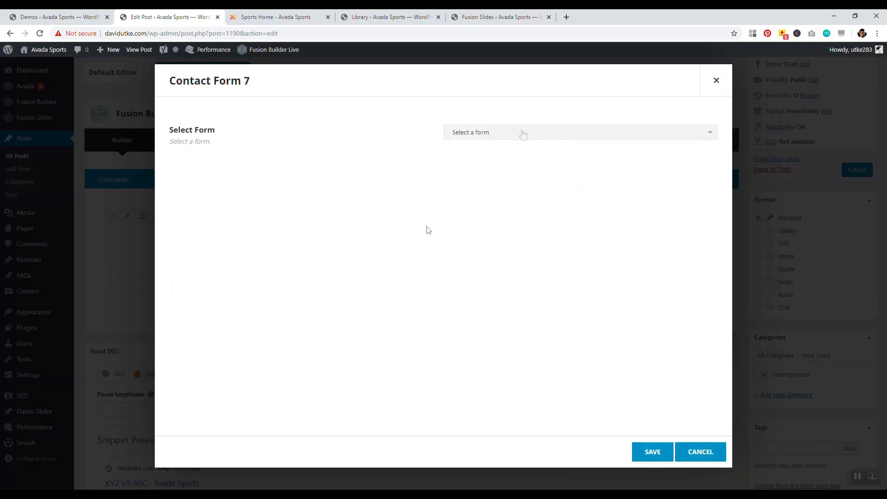
pyautogui.click(525, 133)
pyautogui.click(498, 185)
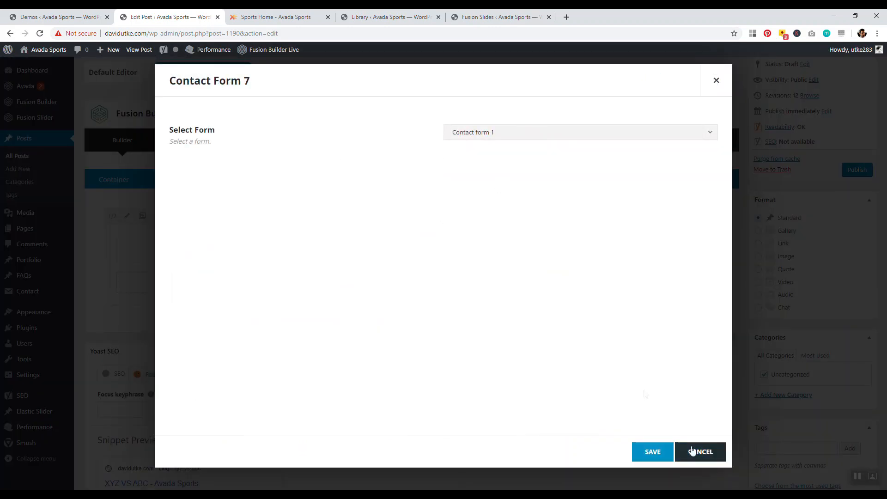
pyautogui.click(653, 452)
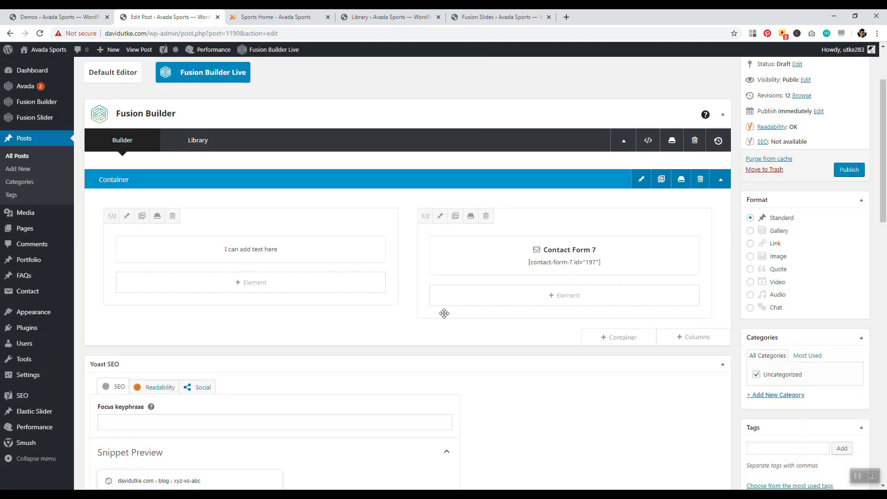
# Save the post draft and view its page with the text and contact form in a new browser tab.
pyautogui.scroll(2, 662, 252)
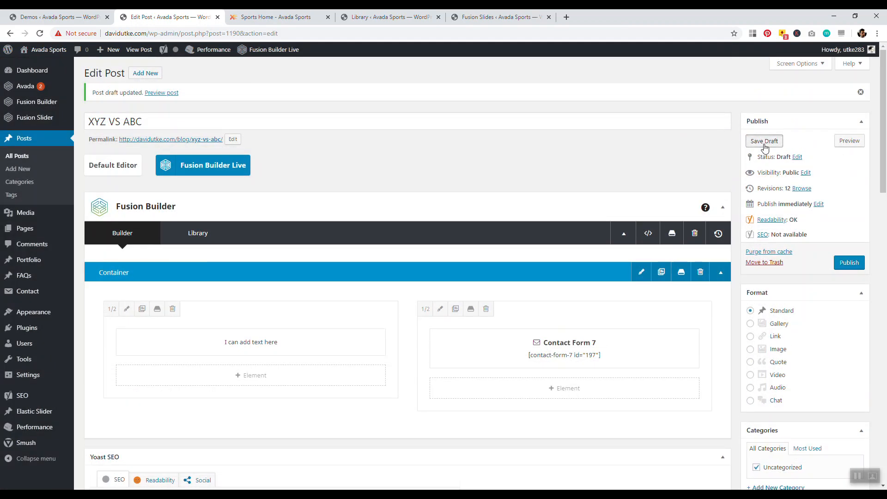
pyautogui.click(764, 141)
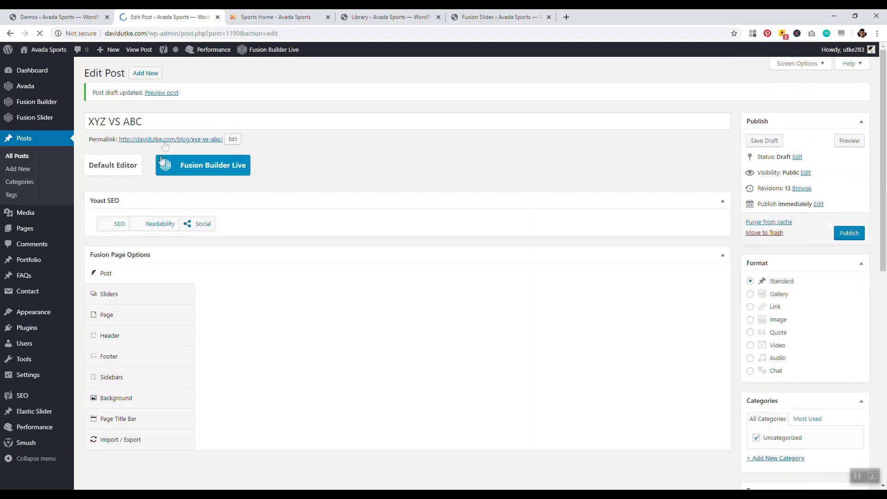
pyautogui.rightClick(167, 139)
pyautogui.click(203, 145)
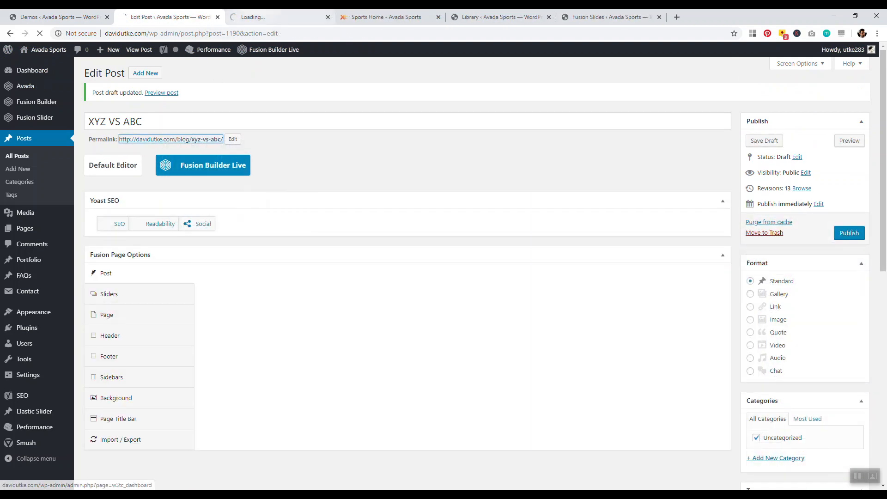
pyautogui.click(258, 17)
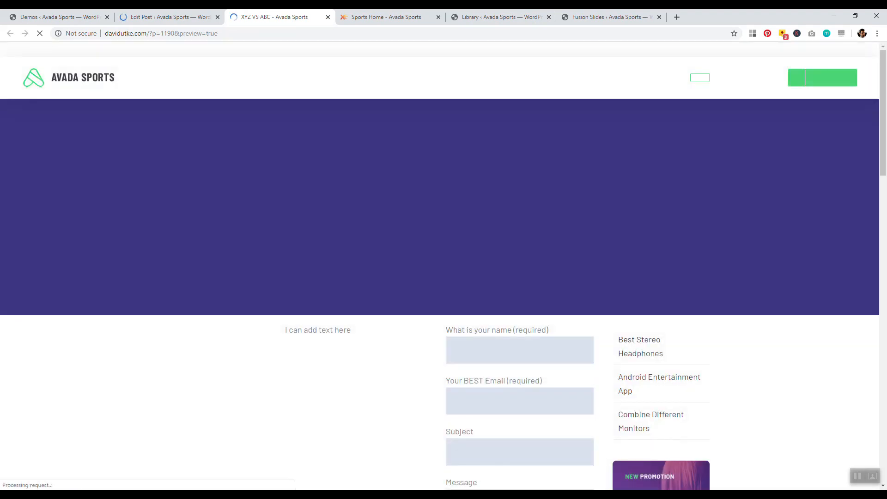
pyautogui.scroll(-4, 885, 210)
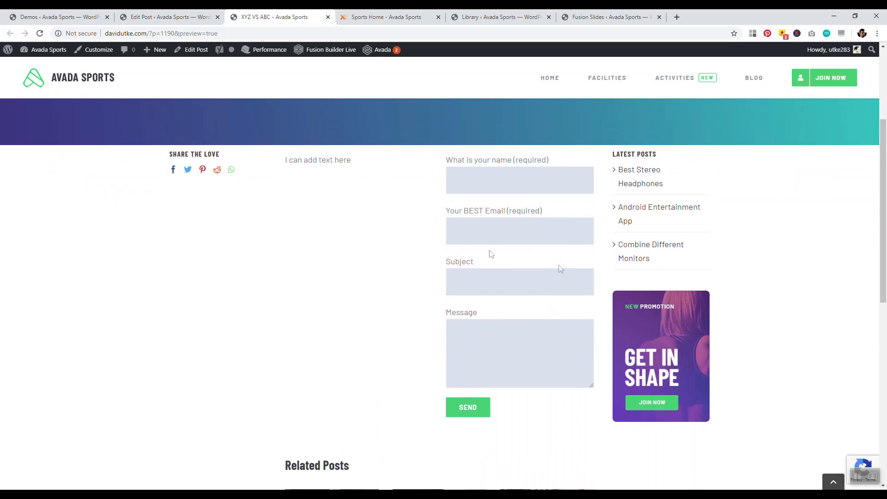
# Return to the post editor and insert a full-width 1/1 container below the existing one.
pyautogui.click(180, 17)
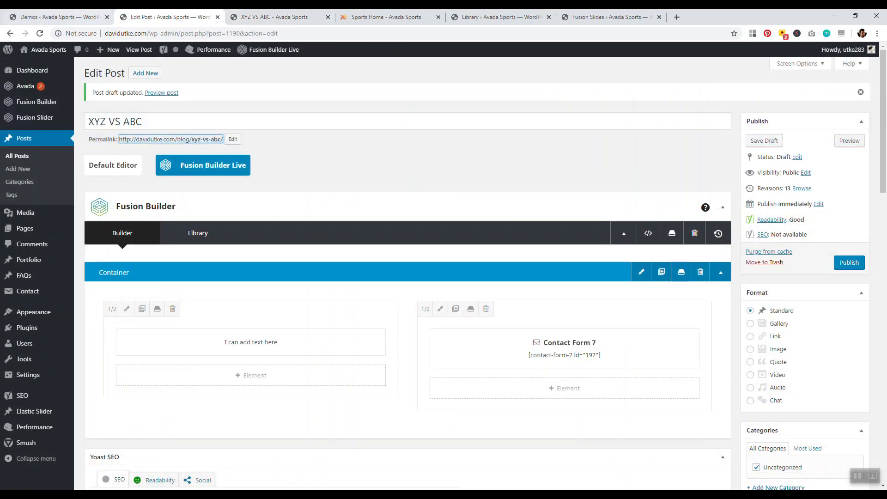
pyautogui.scroll(-2, 508, 323)
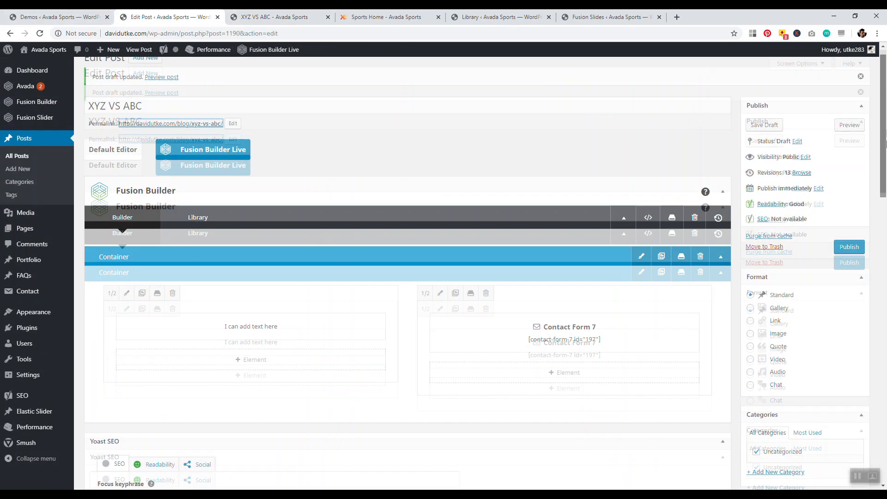
pyautogui.click(612, 327)
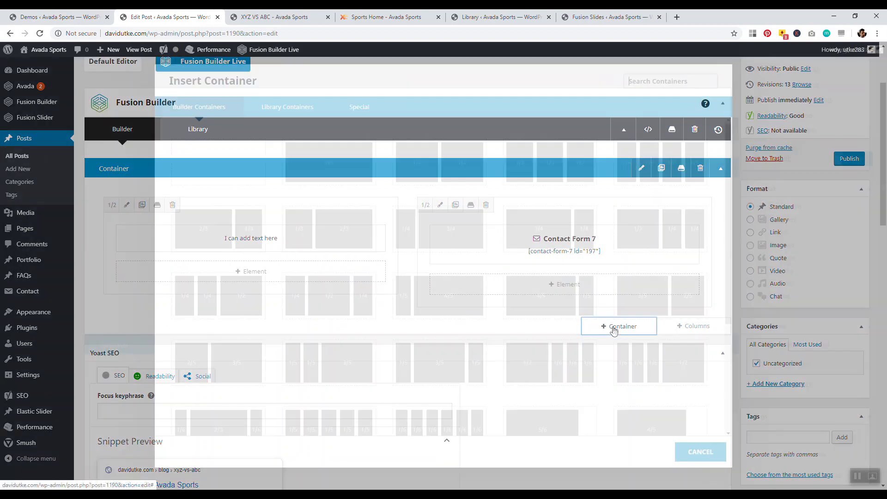
pyautogui.click(361, 181)
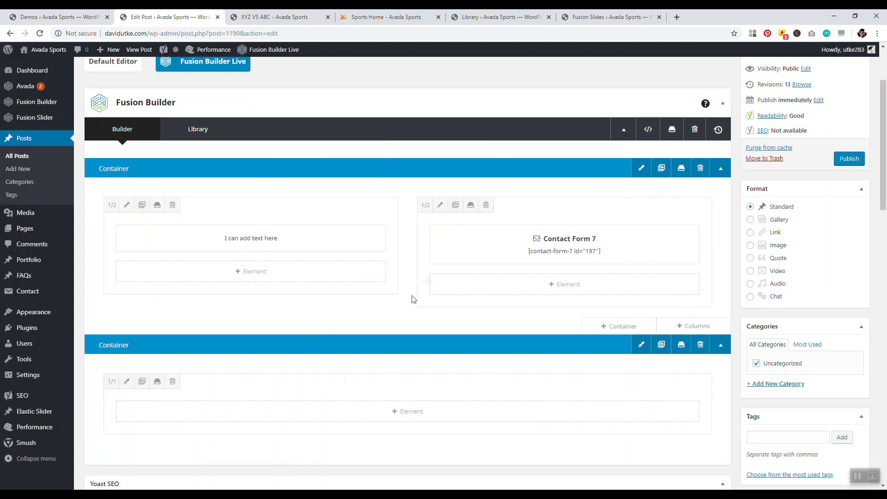
# Add a text block reading "continue blog post" to the 1/1 column of the second container.
pyautogui.scroll(-1, 325, 320)
pyautogui.scroll(-1, 325, 320)
pyautogui.click(131, 253)
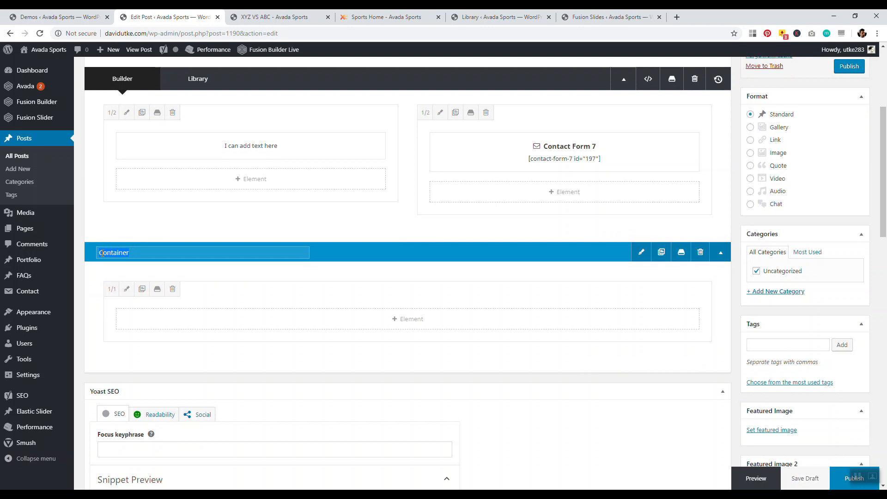
pyautogui.click(406, 320)
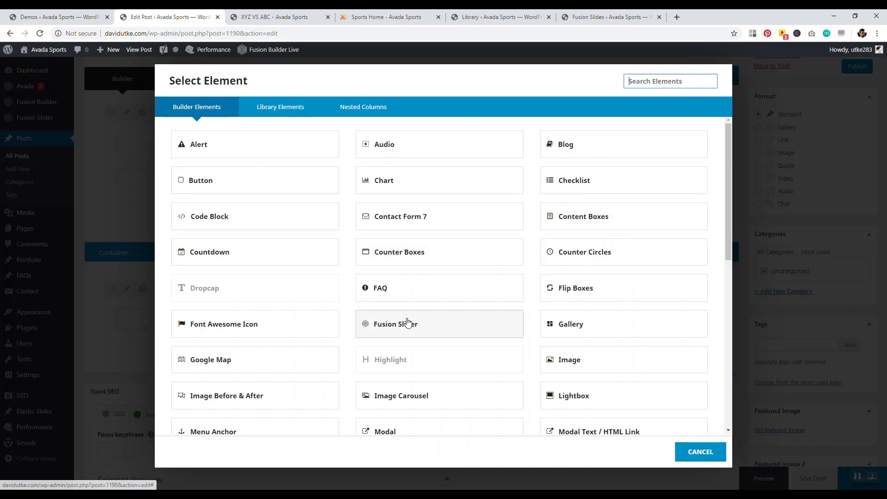
pyautogui.click(655, 81)
pyautogui.write('tex')
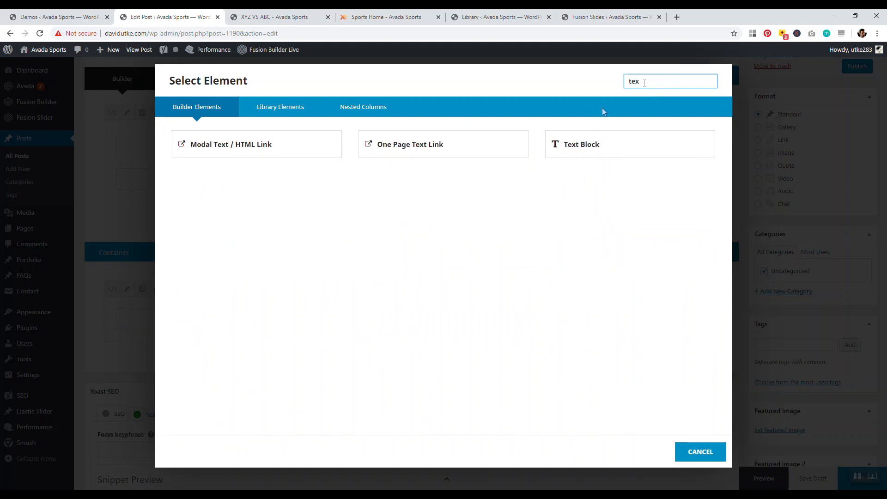
pyautogui.click(592, 148)
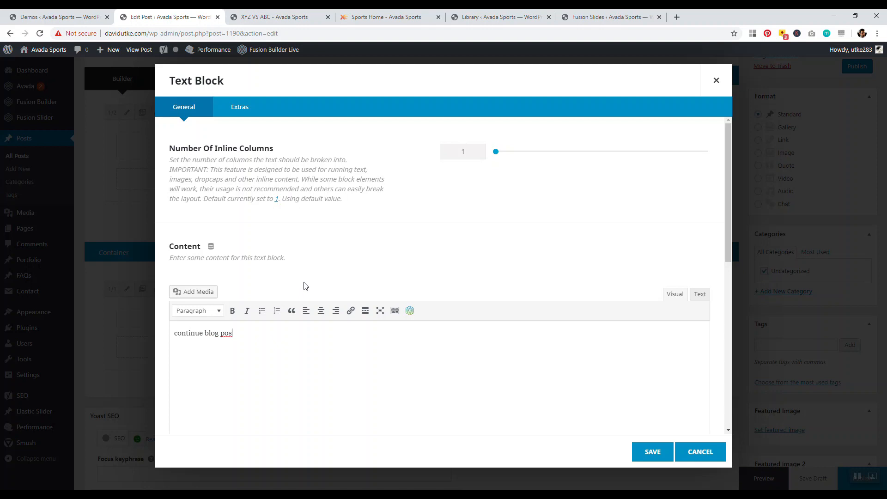
pyautogui.click(653, 452)
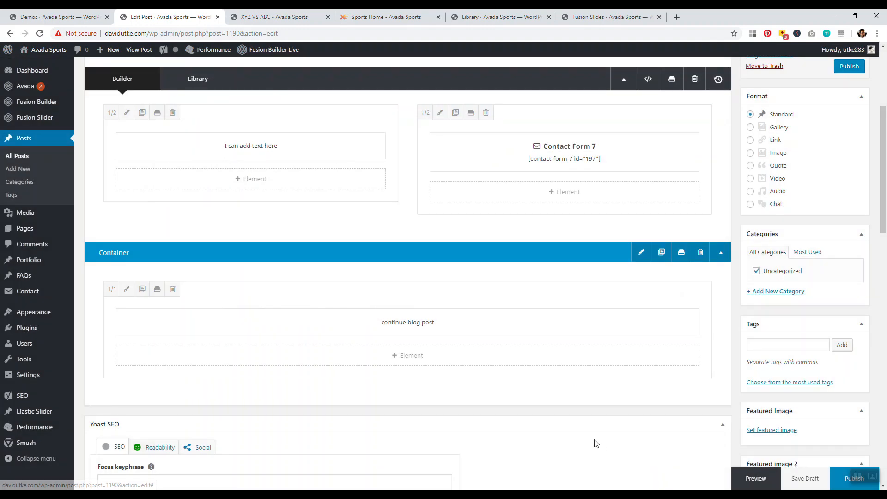
# Save the post draft and reload its preview page to check the "continue blog post" text below the contact form.
pyautogui.scroll(5, 739, 204)
pyautogui.click(763, 140)
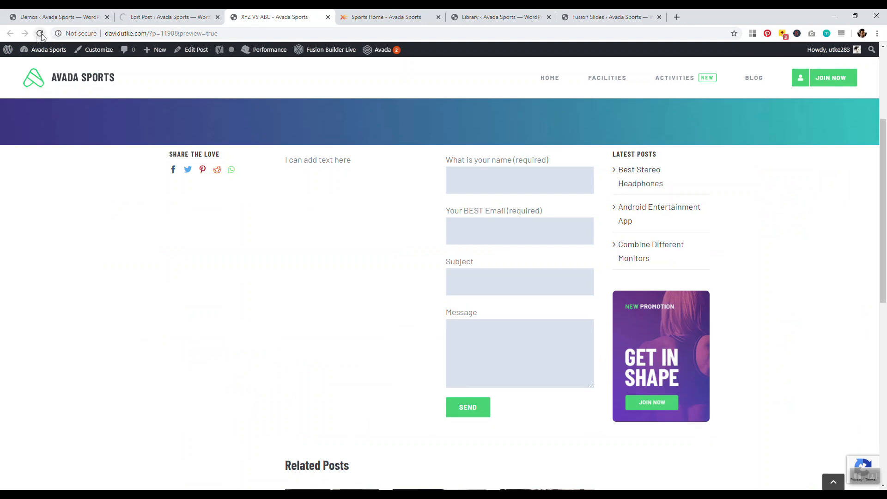
pyautogui.click(41, 34)
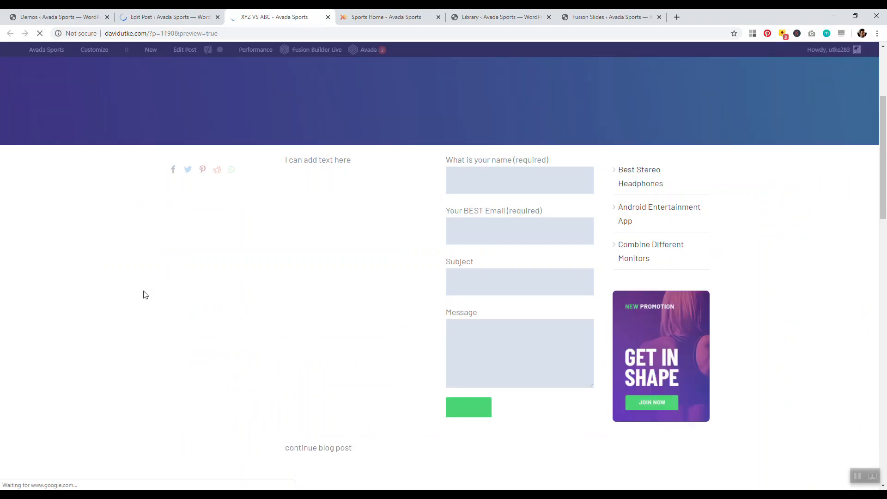
pyautogui.scroll(-3, 291, 344)
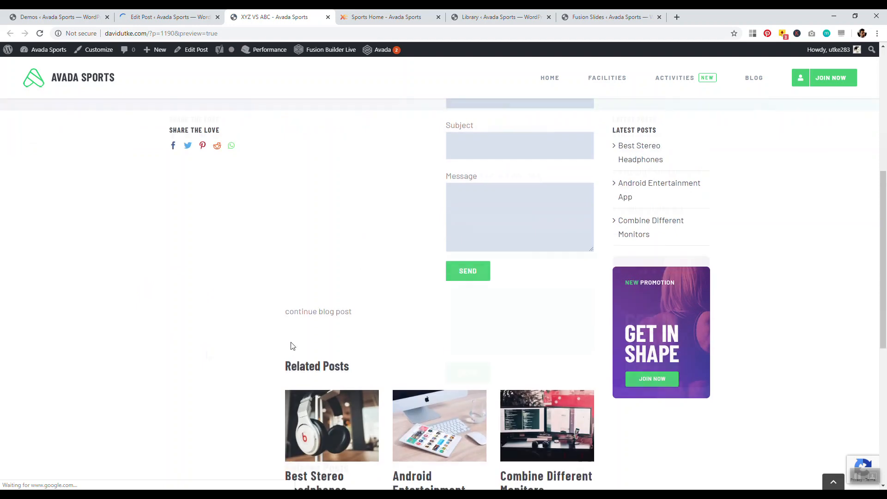
pyautogui.tripleClick(289, 311)
pyautogui.scroll(4, 364, 297)
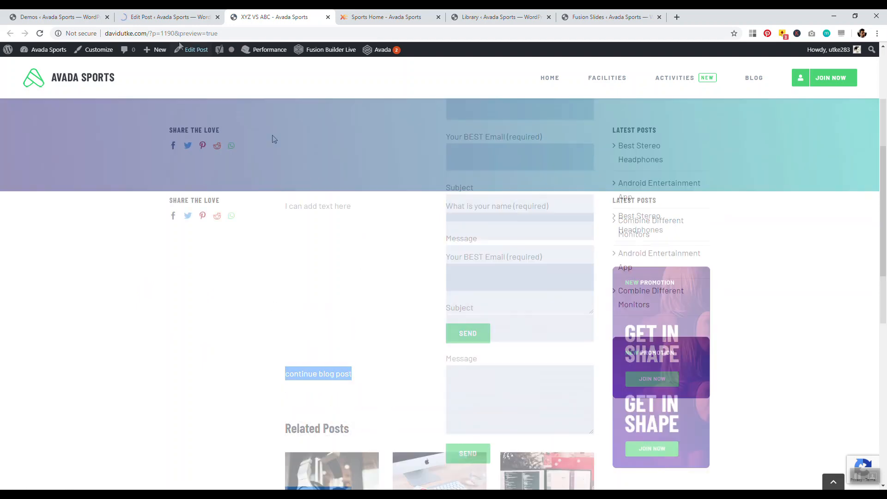
# Return to the post editor and insert a 1/3 + 1/3 + 1/3 container below the "continue blog post" container.
pyautogui.click(169, 17)
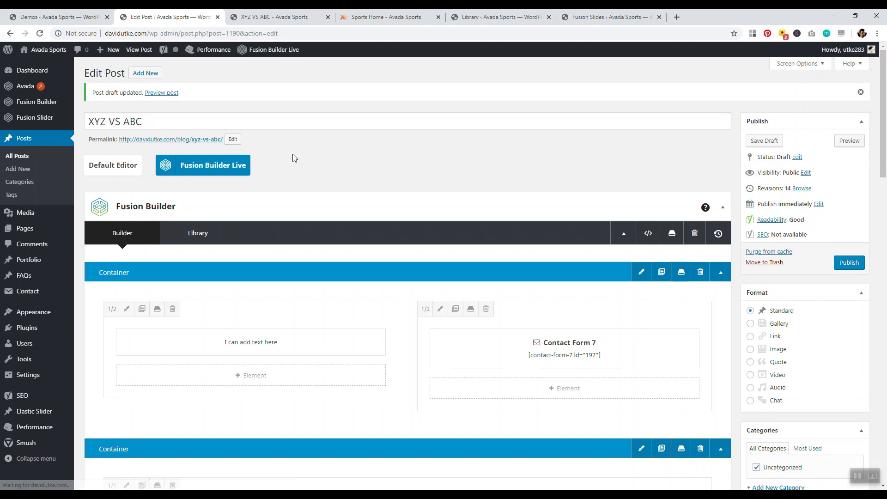
pyautogui.click(291, 17)
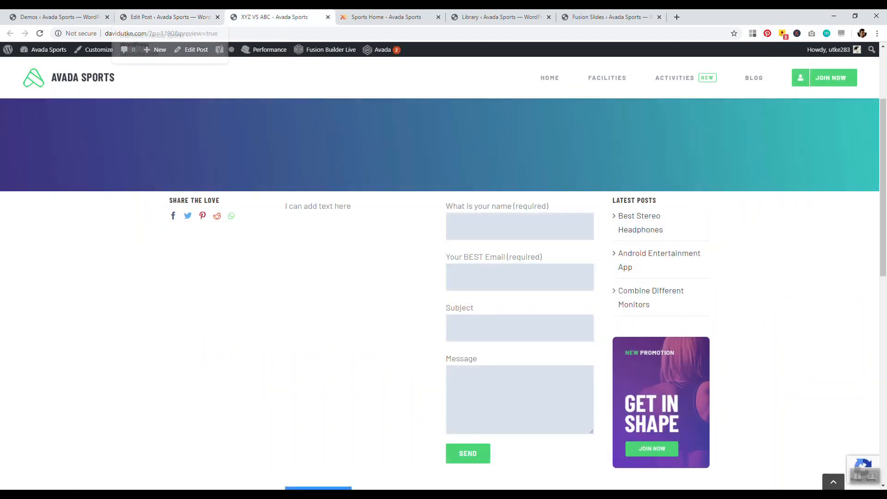
pyautogui.click(169, 18)
pyautogui.scroll(-7, 376, 366)
pyautogui.click(633, 273)
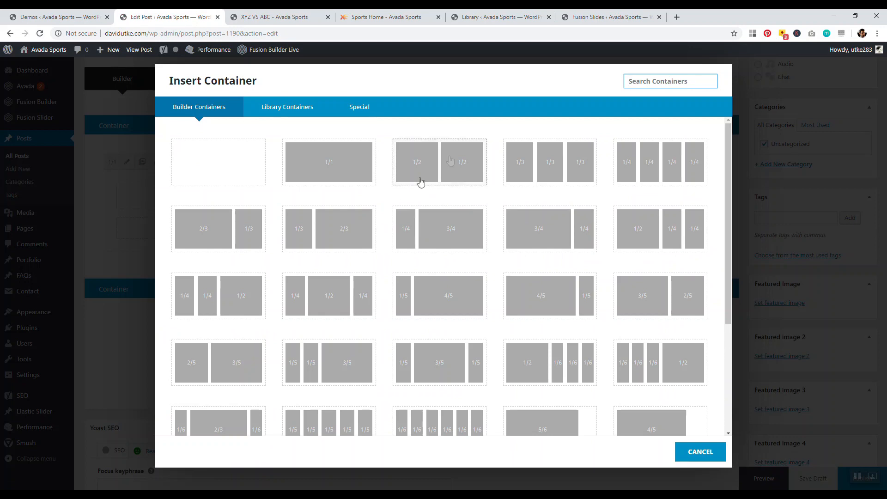
pyautogui.click(550, 167)
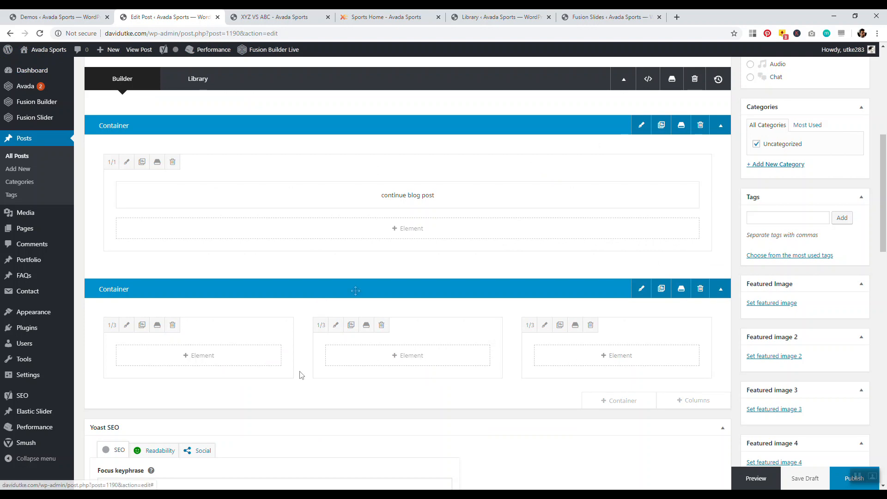
# Browse the builder elements available for the third 1/3 column and close the list without adding one.
pyautogui.click(620, 355)
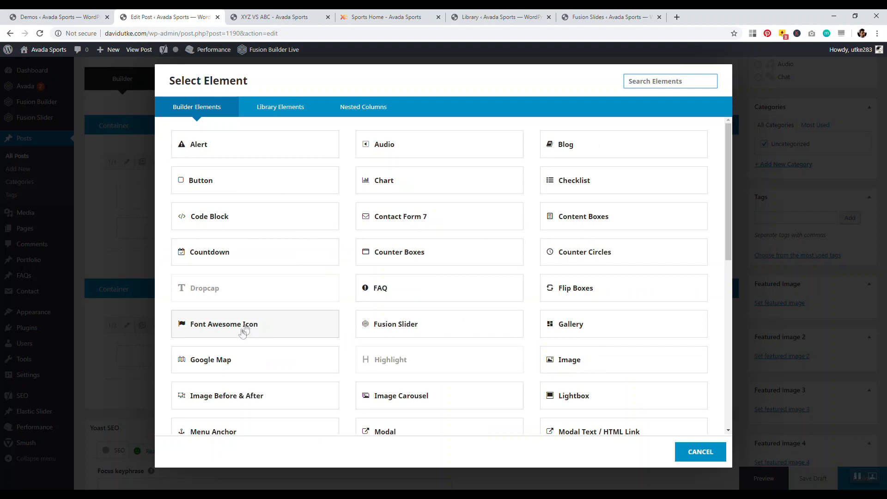
pyautogui.scroll(-5, 232, 366)
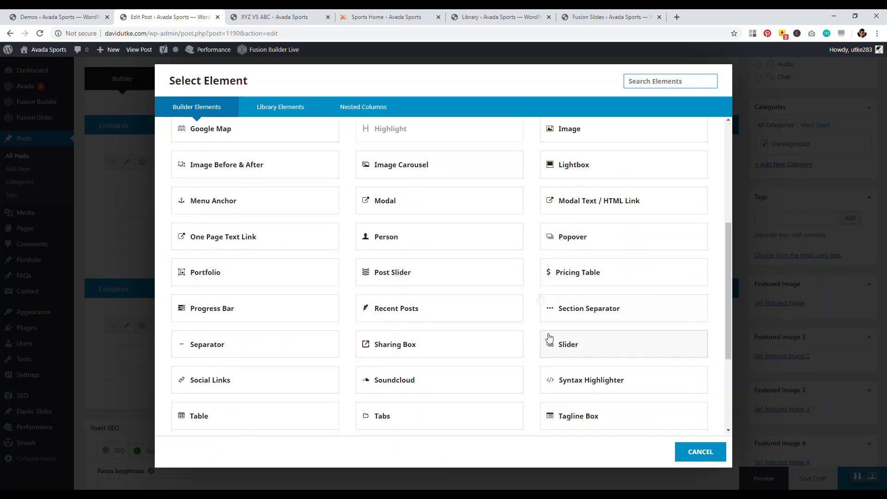
pyautogui.scroll(-1, 555, 360)
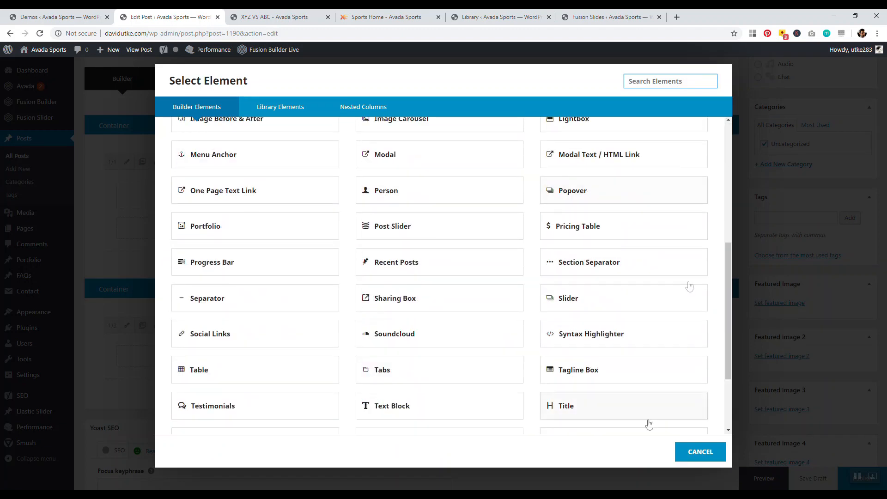
pyautogui.click(700, 451)
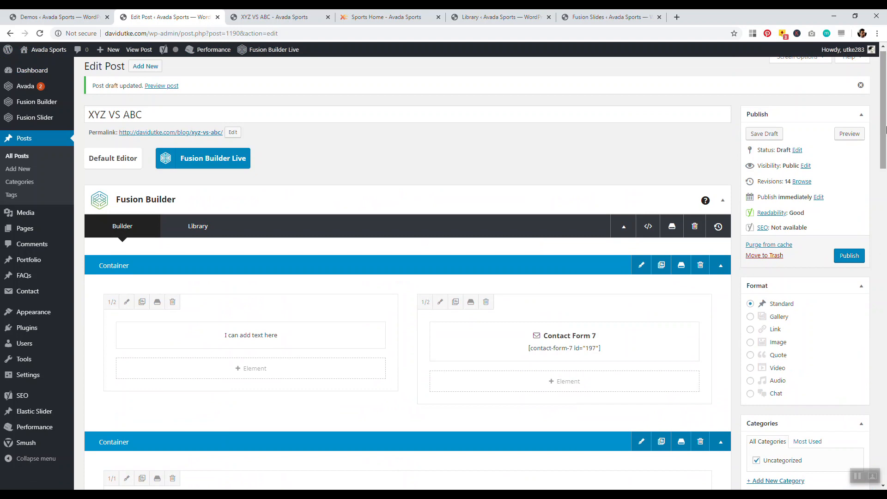
# Save the post draft and open the post in Fusion Builder Live.
pyautogui.click(209, 162)
pyautogui.click(524, 95)
pyautogui.click(779, 134)
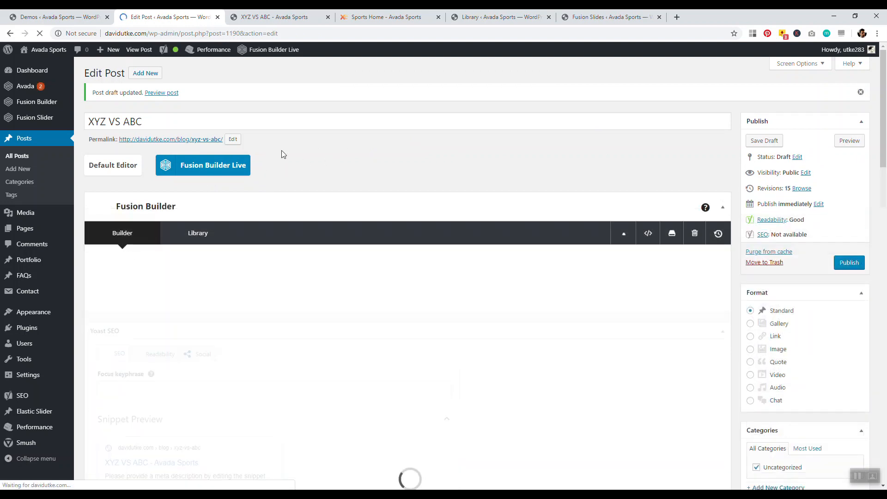
pyautogui.click(210, 172)
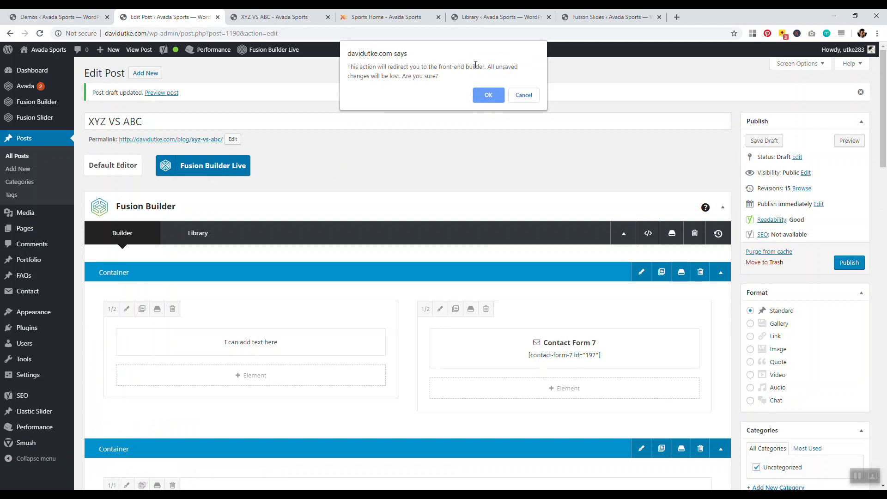
pyautogui.click(489, 96)
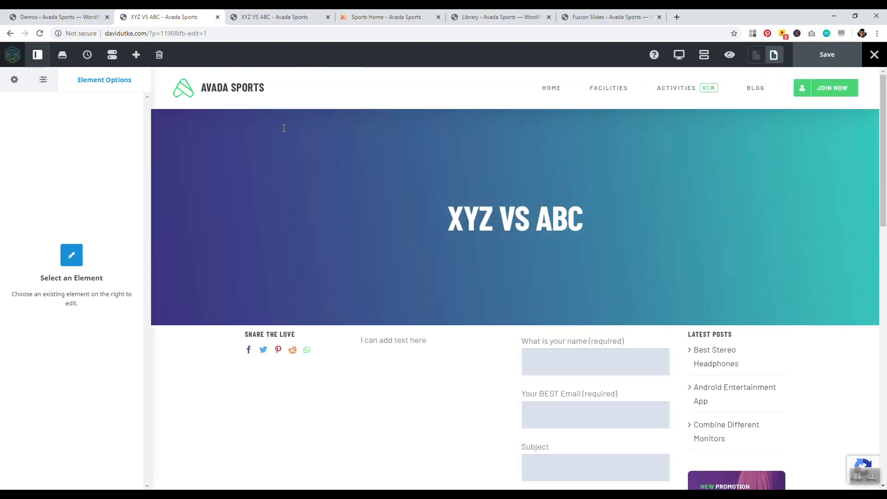
# Examine the post in the front-end builder, from the title banner down to the empty three-column container.
pyautogui.moveTo(883, 155); pyautogui.dragTo(886, 134)
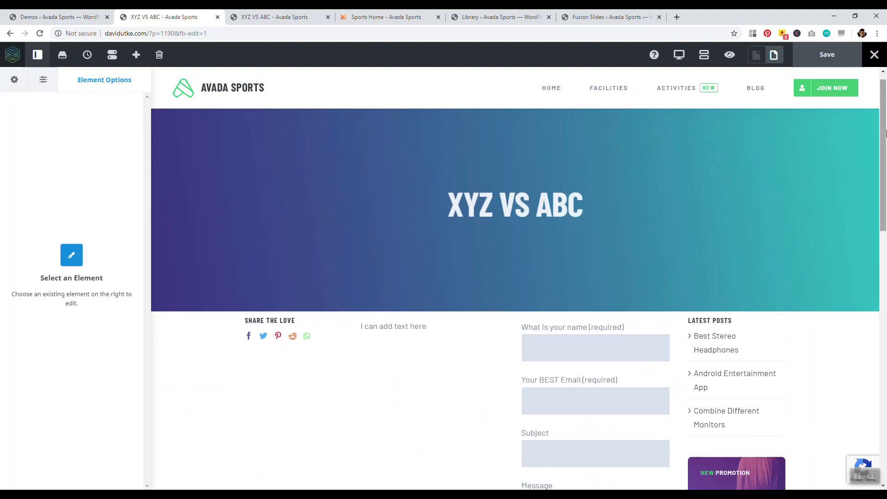
pyautogui.moveTo(488, 221)
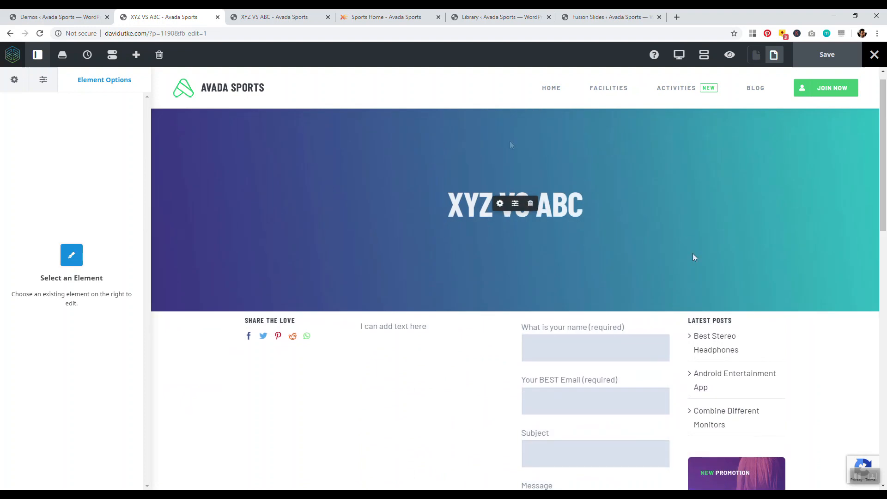
pyautogui.scroll(-10, 468, 306)
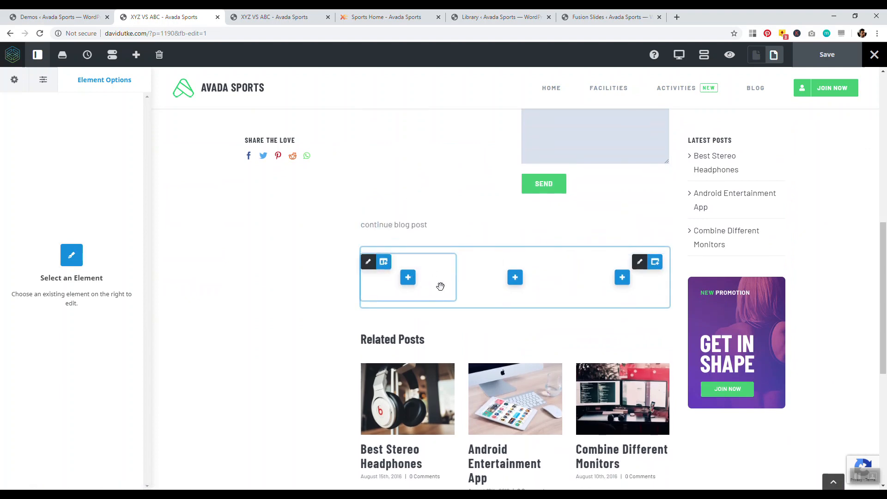
pyautogui.moveTo(885, 161); pyautogui.dragTo(885, 139)
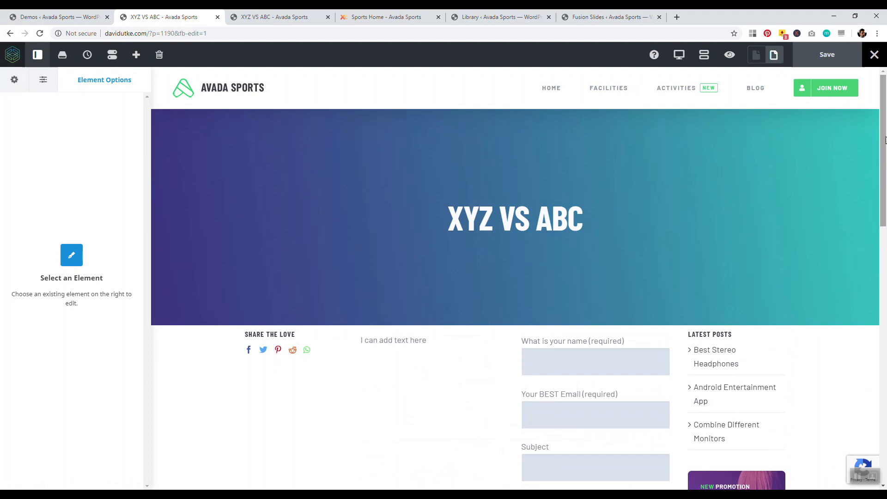
pyautogui.moveTo(885, 130); pyautogui.dragTo(865, 271)
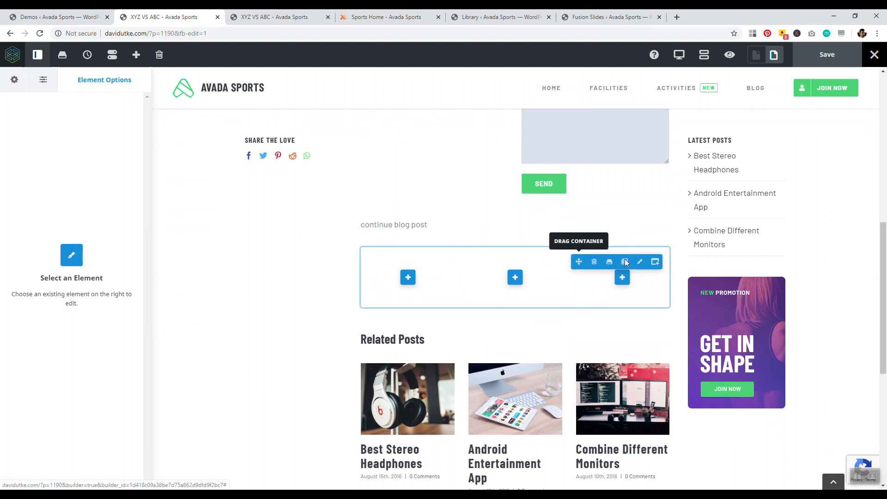
# Look through the builder, library and nested column elements for the middle 1/3 column without adding any.
pyautogui.click(515, 277)
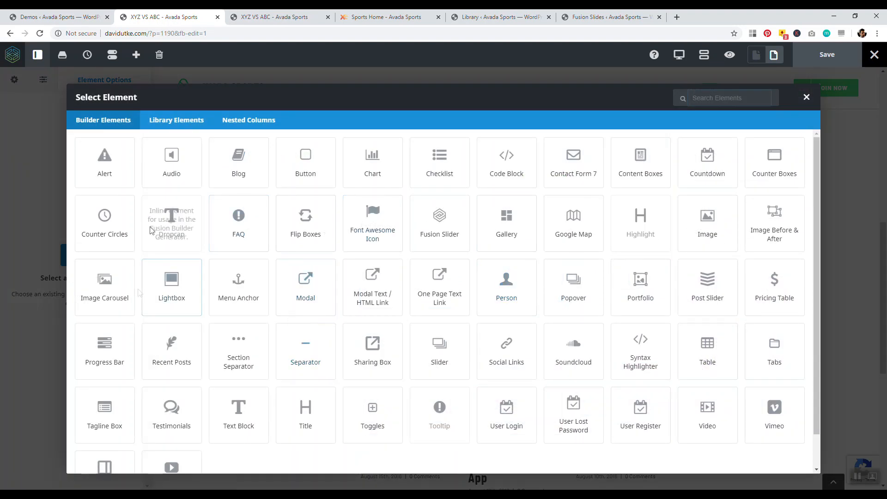
pyautogui.click(165, 129)
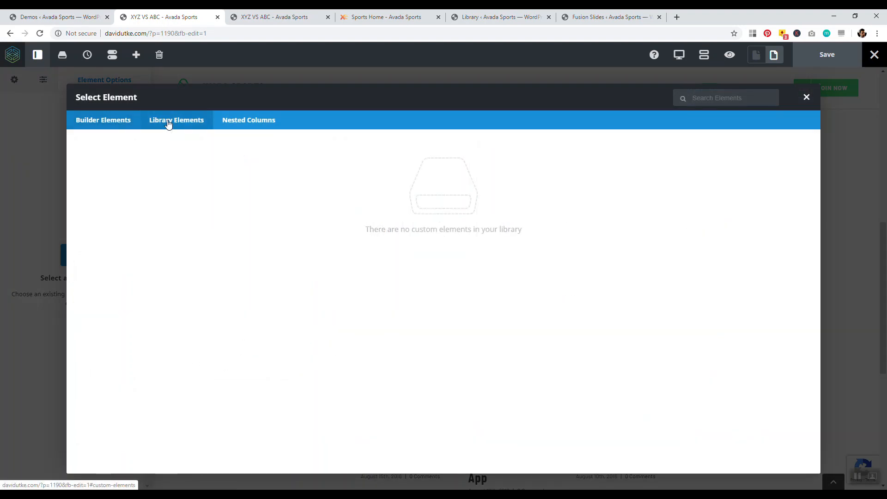
pyautogui.click(239, 121)
pyautogui.click(117, 121)
pyautogui.click(806, 97)
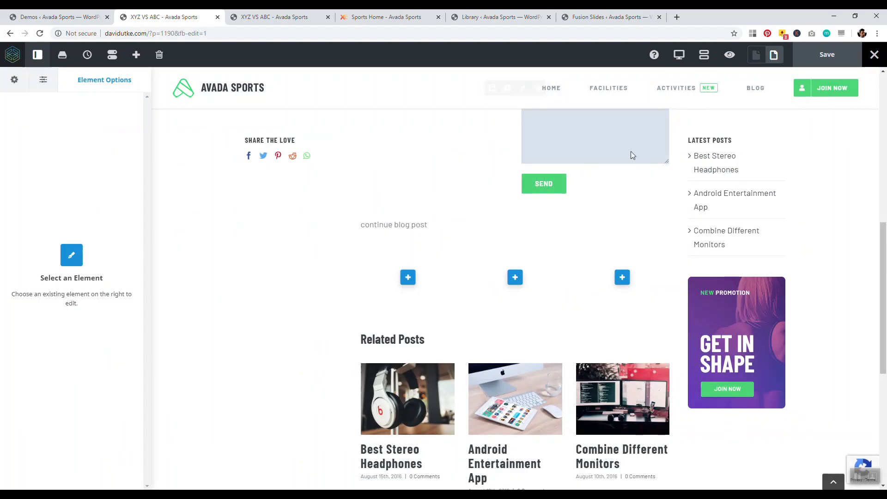
# Switch the live builder to wireframe view to review the post's containers, comparing it once with the normal design view.
pyautogui.moveTo(490, 296); pyautogui.dragTo(526, 242)
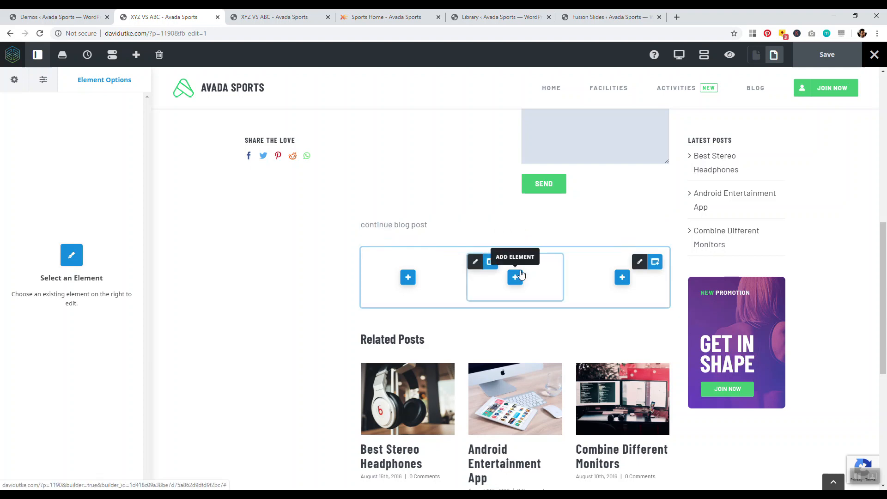
pyautogui.scroll(5, 461, 239)
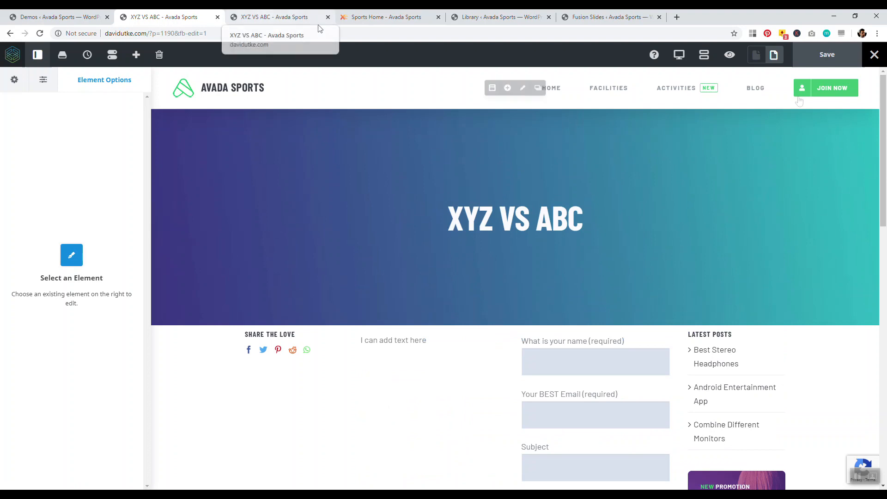
pyautogui.click(702, 56)
pyautogui.moveTo(885, 187); pyautogui.dragTo(885, 302)
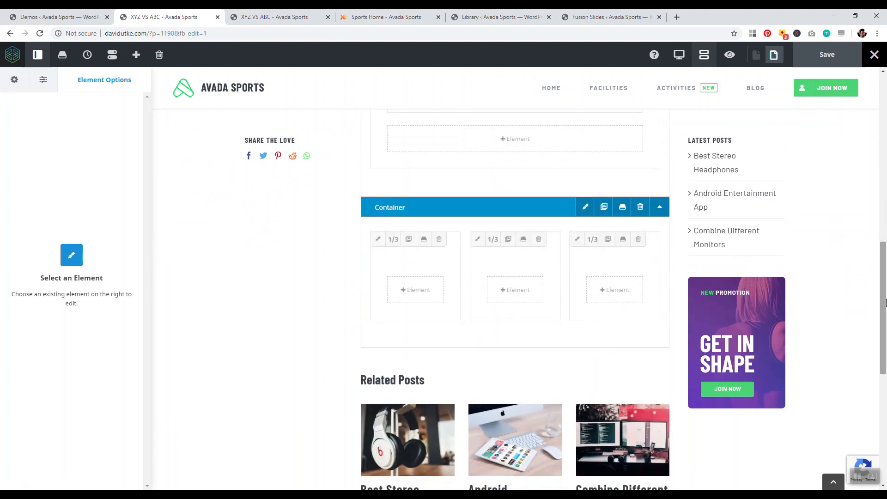
pyautogui.moveTo(885, 303); pyautogui.dragTo(886, 226)
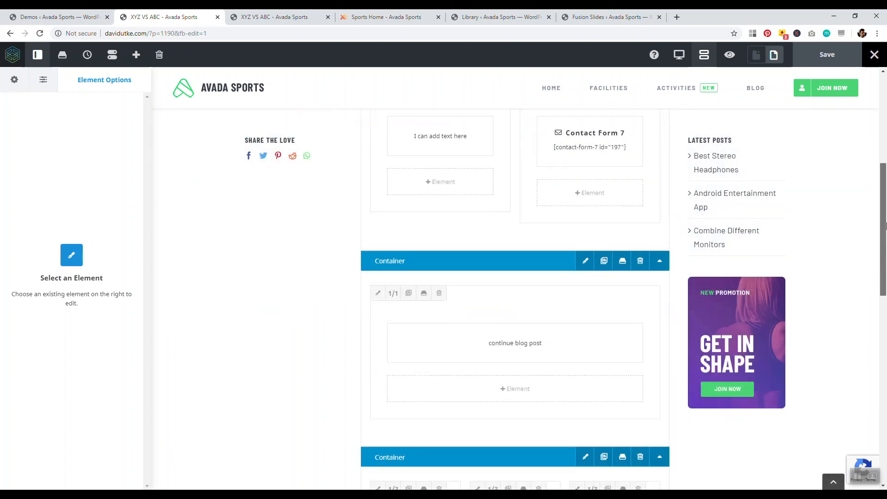
pyautogui.moveTo(886, 225); pyautogui.dragTo(883, 165)
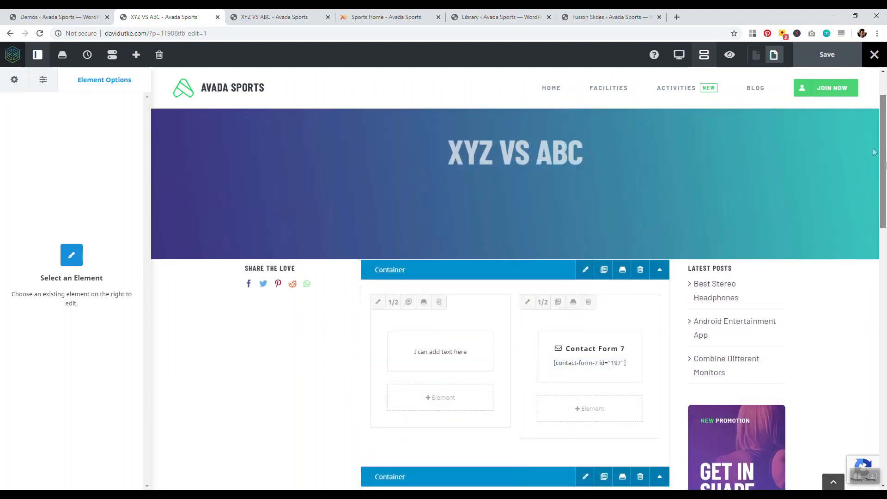
pyautogui.click(704, 56)
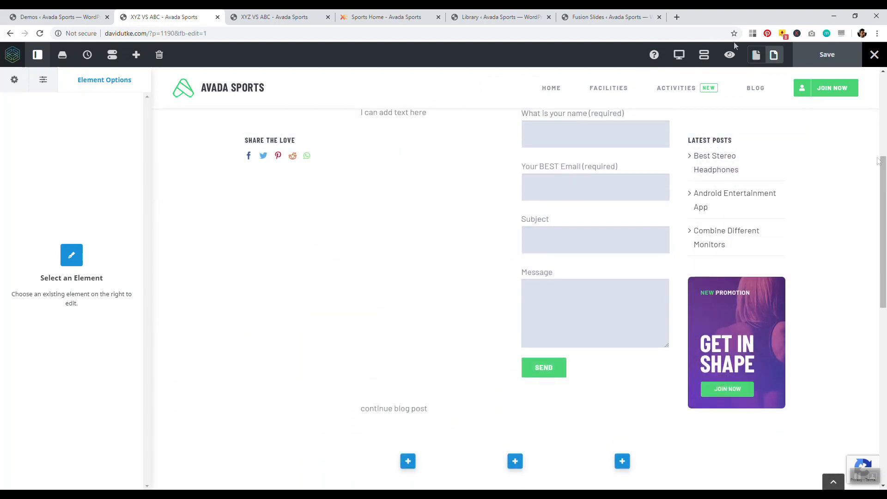
pyautogui.click(704, 55)
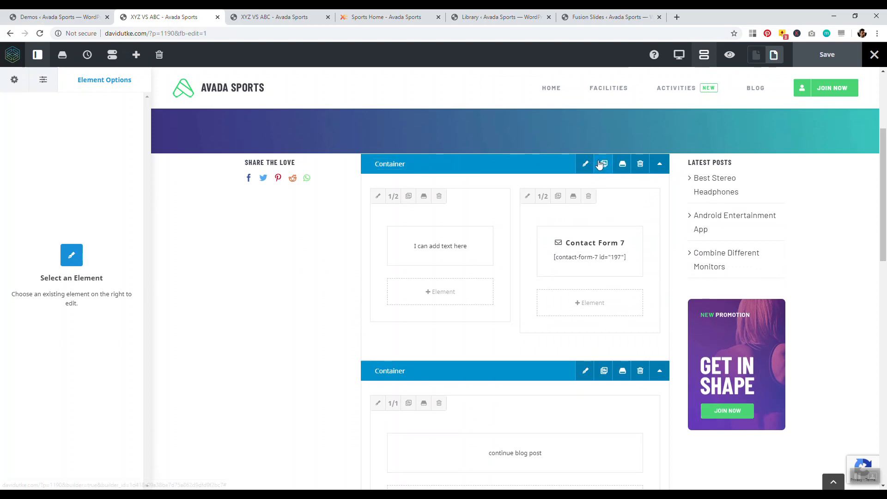
# Close both XYZ VS ABC post tabs and open the Sports Home page in Fusion Builder Live.
pyautogui.moveTo(884, 172); pyautogui.dragTo(884, 108)
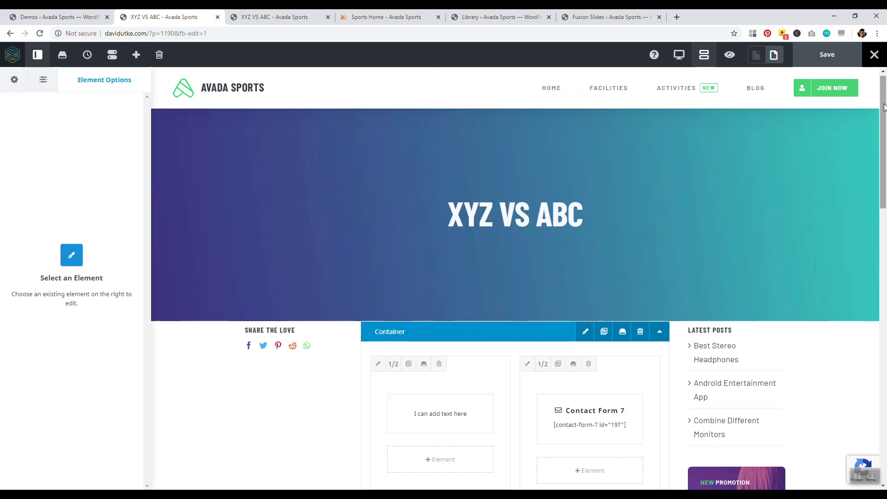
pyautogui.moveTo(884, 107); pyautogui.dragTo(884, 222)
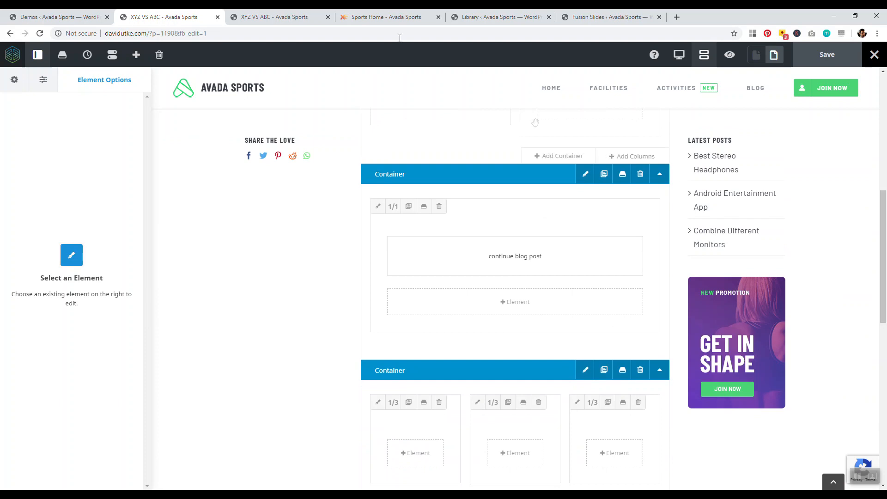
pyautogui.click(314, 17)
pyautogui.click(365, 16)
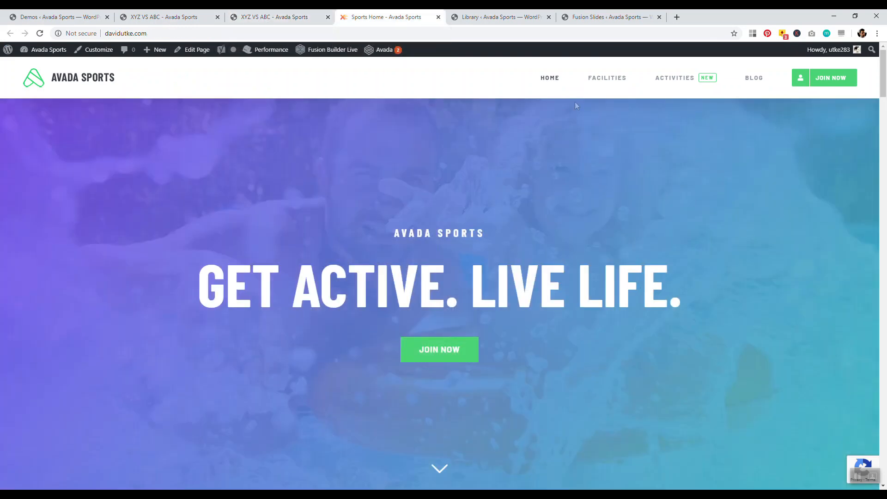
pyautogui.click(217, 16)
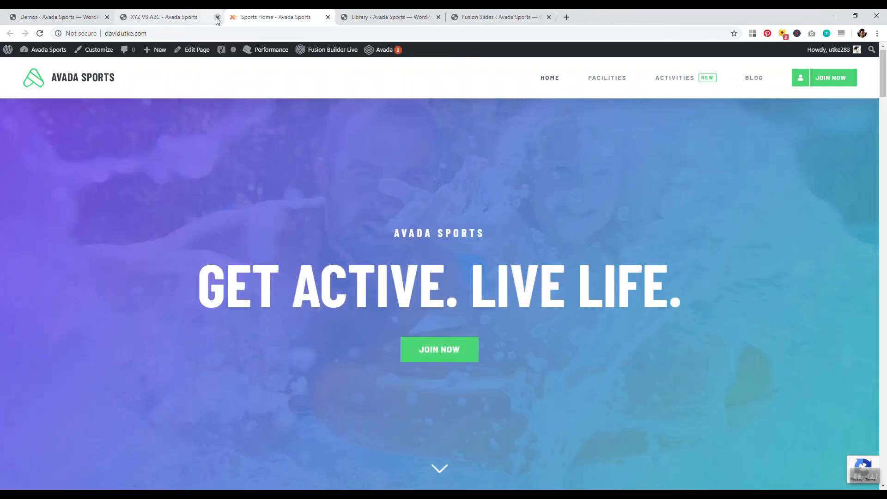
pyautogui.click(218, 16)
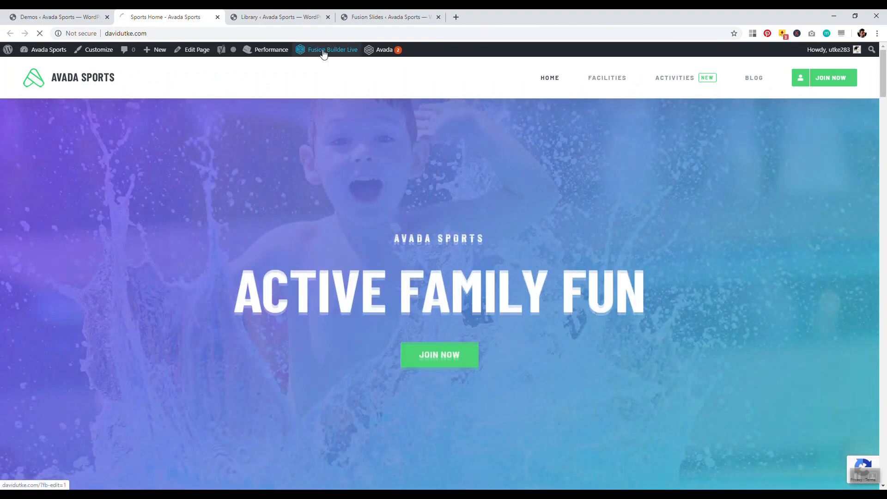
pyautogui.click(324, 55)
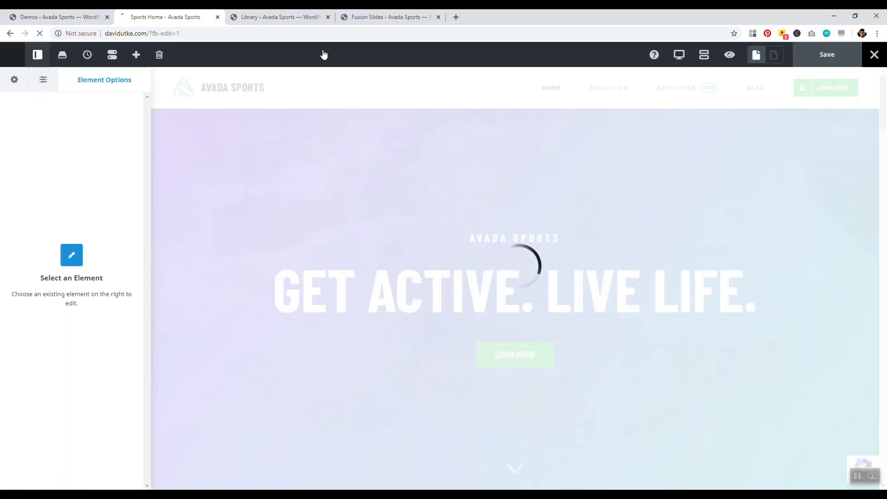
# Examine the General, Design and background colour, gradient and image options of the FAMILY PROGRAMS EVERYDAY container.
pyautogui.scroll(-10, 886, 164)
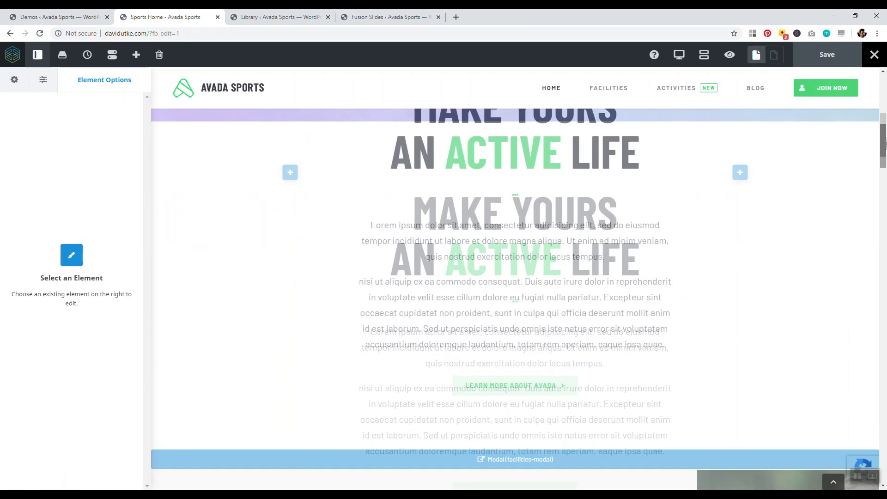
pyautogui.moveTo(886, 164); pyautogui.dragTo(871, 292)
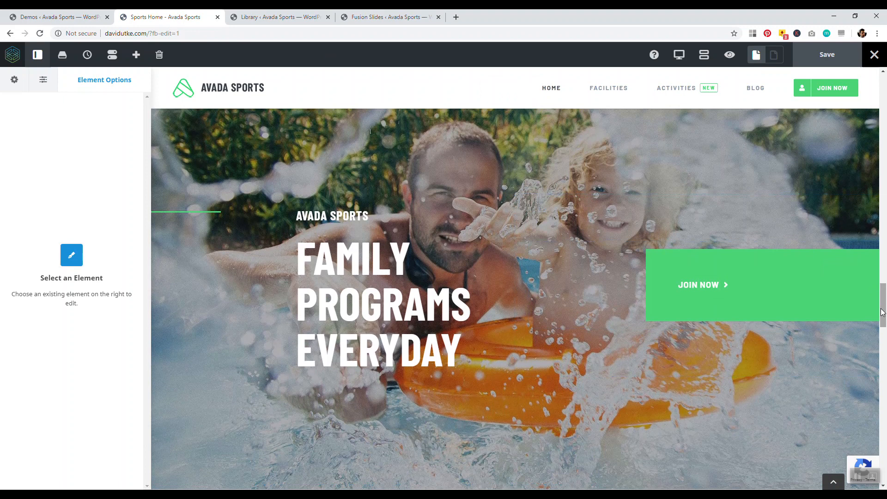
pyautogui.moveTo(882, 312); pyautogui.dragTo(884, 294)
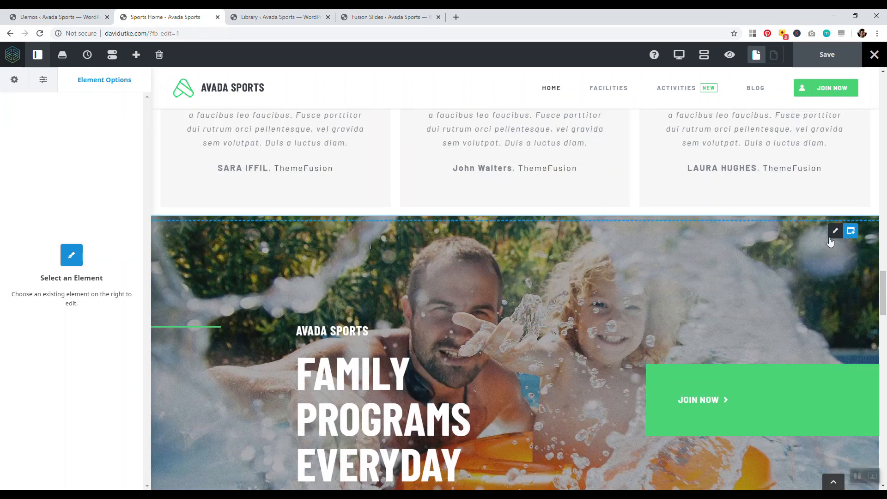
pyautogui.click(835, 232)
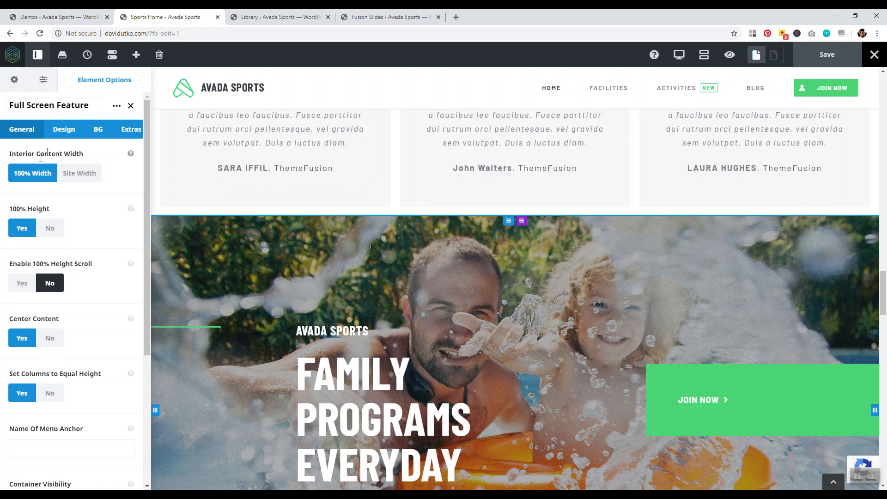
pyautogui.click(56, 128)
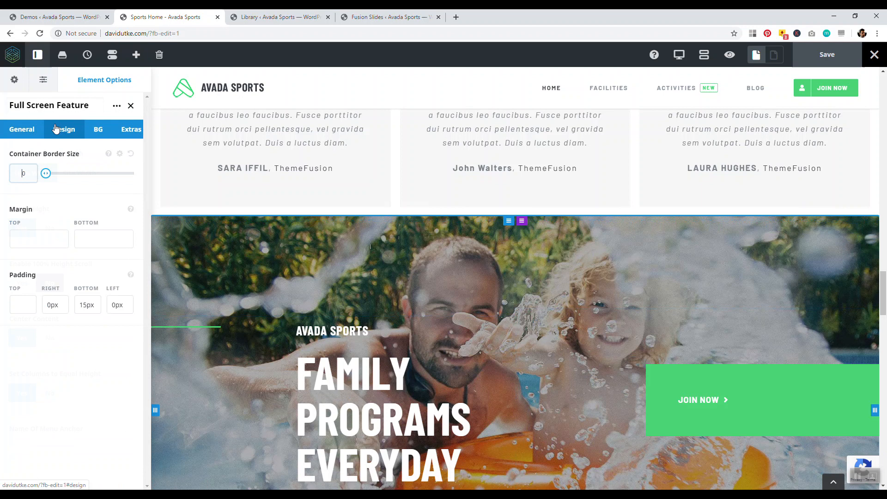
pyautogui.click(99, 130)
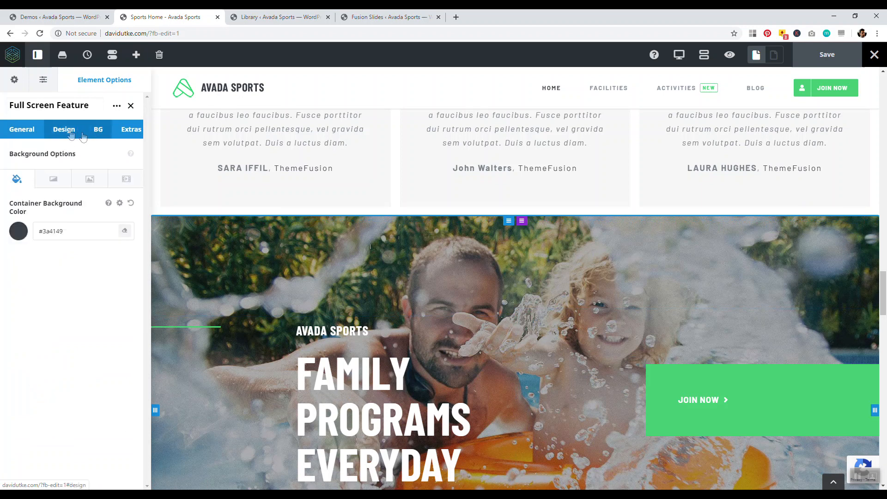
pyautogui.click(50, 178)
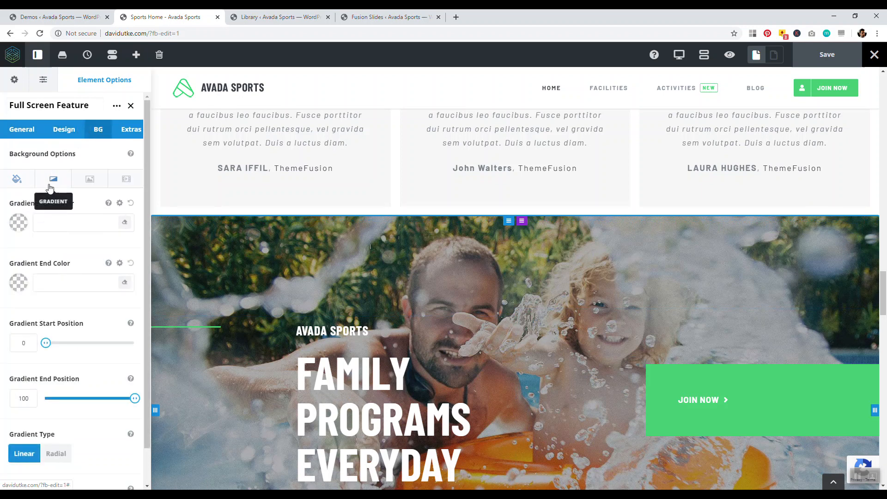
pyautogui.click(89, 180)
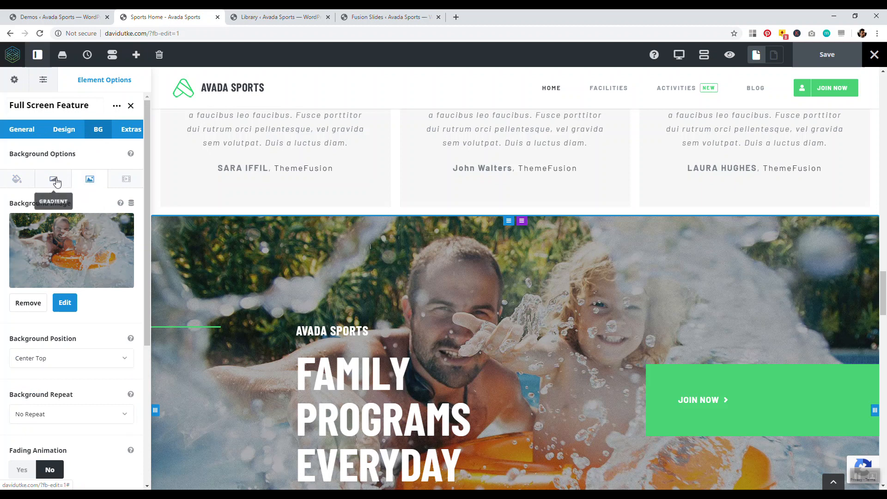
pyautogui.click(54, 180)
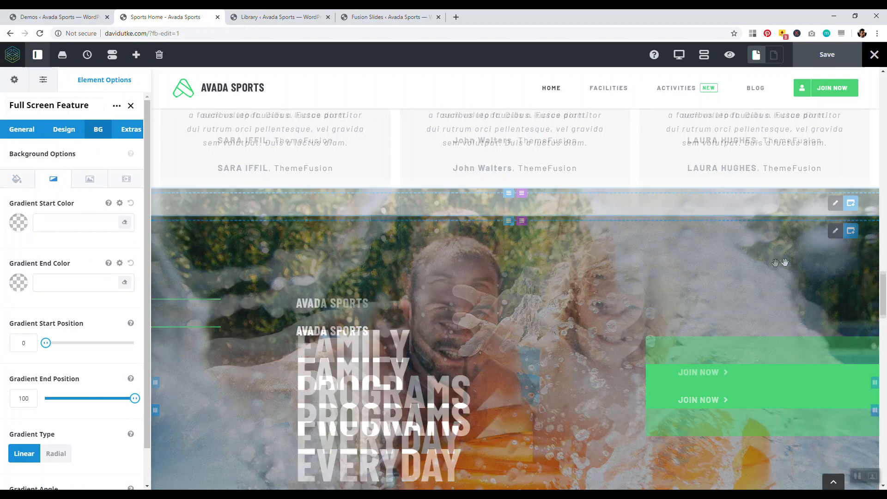
pyautogui.scroll(-4, 529, 281)
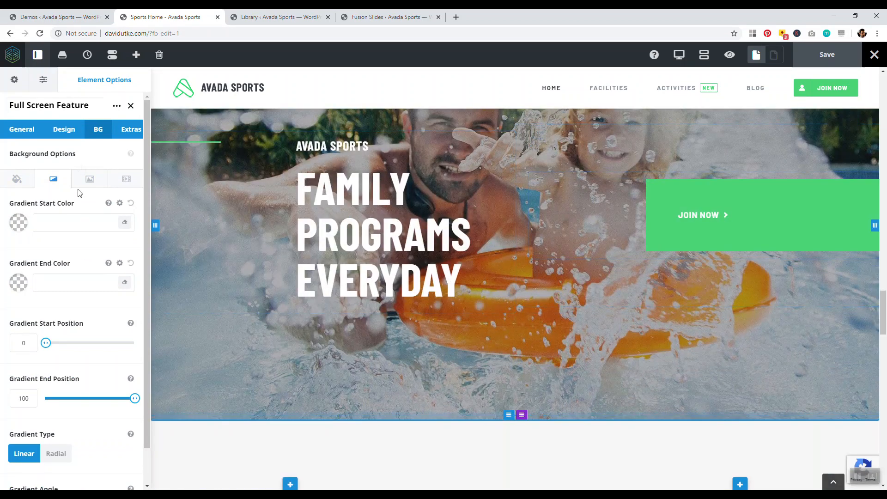
pyautogui.click(88, 179)
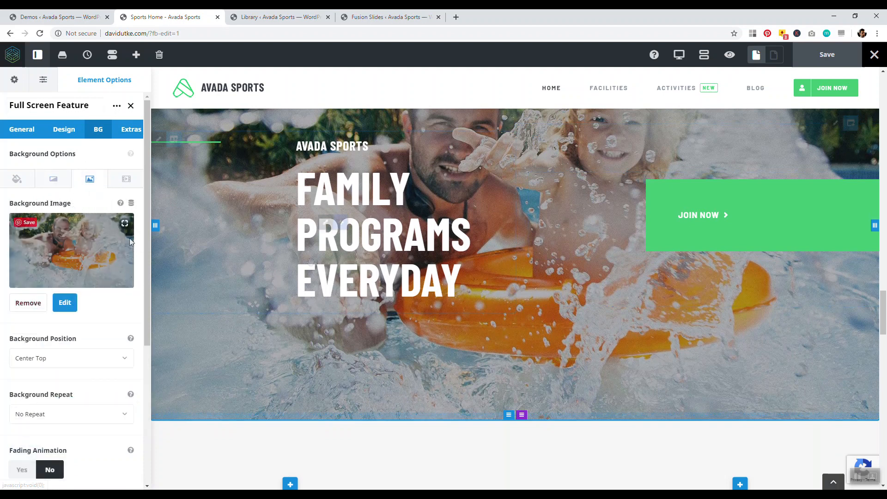
# Try editing the MAKE YOURS AN ACTIVE LIFE heading inline, replacing the words after MAKE with sample letters and erasing most of them.
pyautogui.moveTo(883, 313); pyautogui.dragTo(884, 134)
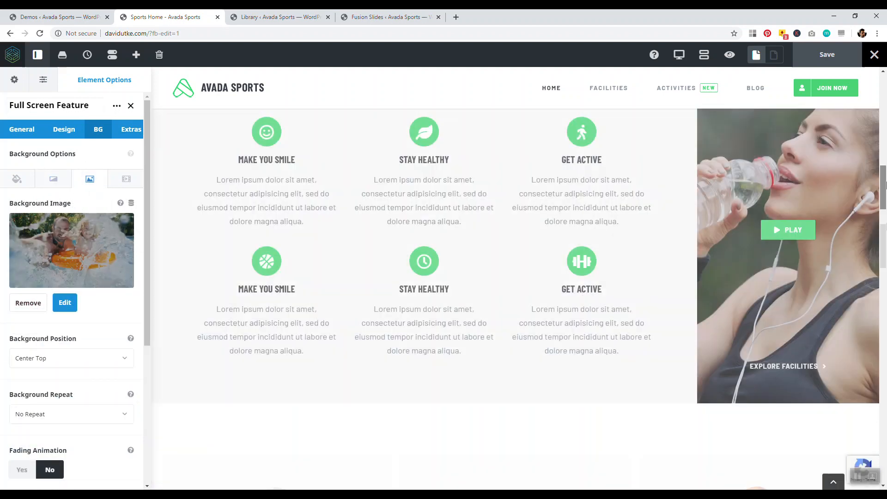
pyautogui.scroll(-2, 548, 285)
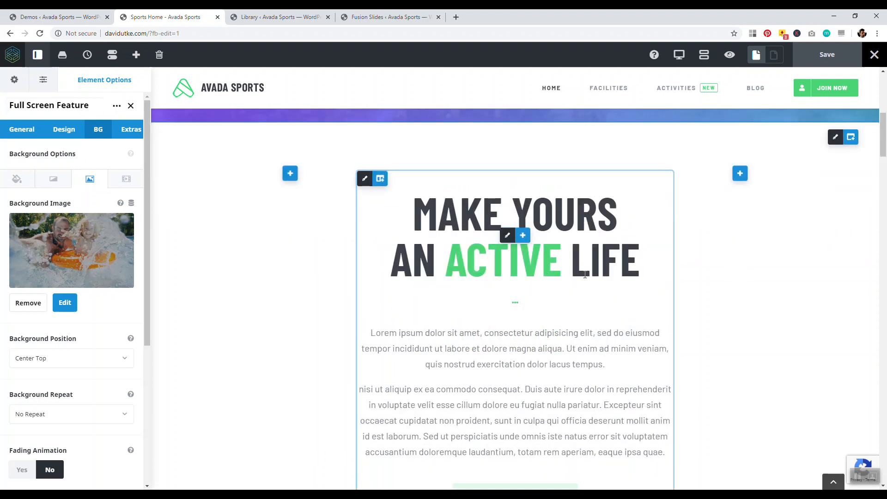
pyautogui.click(599, 227)
pyautogui.moveTo(619, 239); pyautogui.dragTo(519, 222)
pyautogui.press('BackSpace')
pyautogui.write('efer')
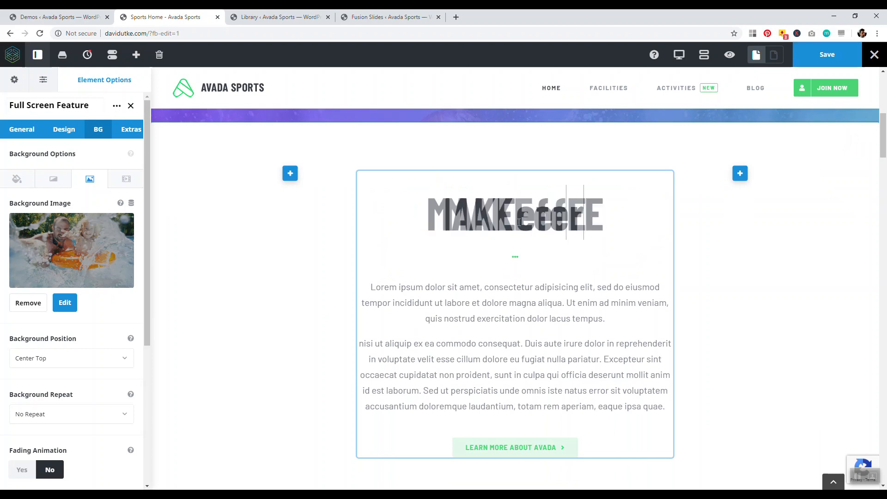
pyautogui.press('BackSpace')
pyautogui.press('BackSpace')
pyautogui.press('BackSpace')
# Look over the lower home page sections and the Avada demos page, and close the Fusion Slides tab.
pyautogui.moveTo(885, 146); pyautogui.dragTo(883, 239)
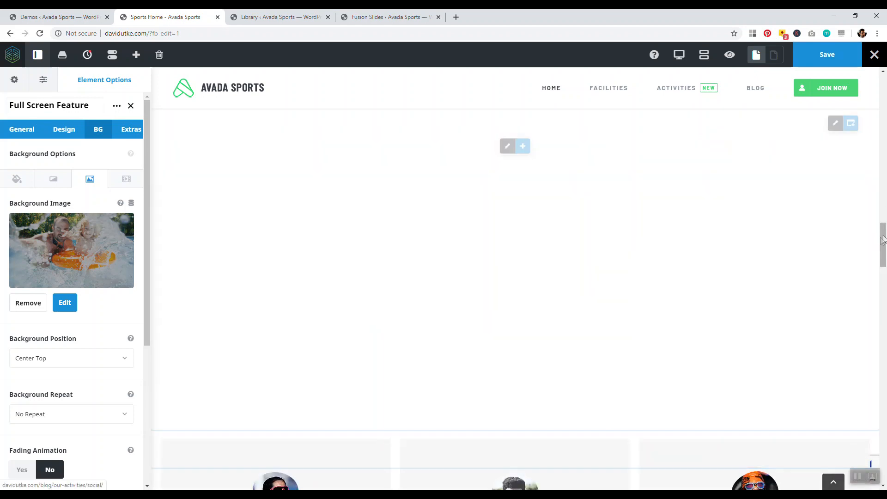
pyautogui.moveTo(885, 238); pyautogui.dragTo(885, 281)
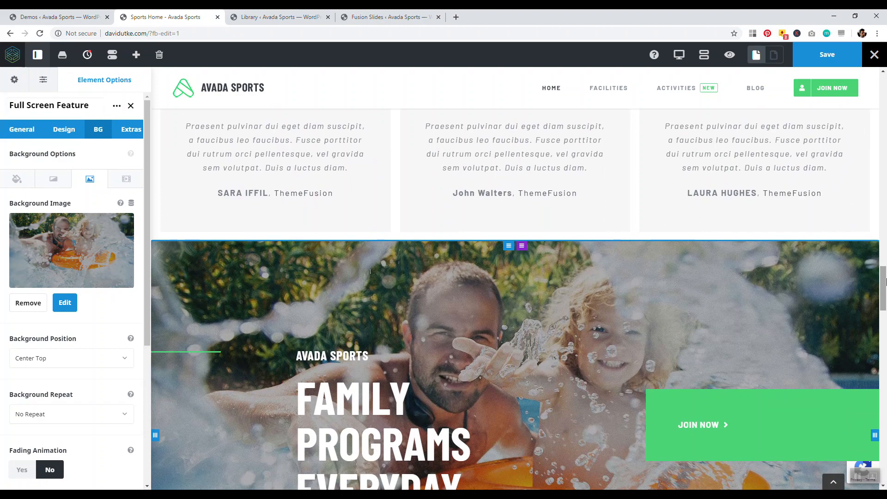
pyautogui.moveTo(884, 281); pyautogui.dragTo(884, 378)
pyautogui.click(55, 17)
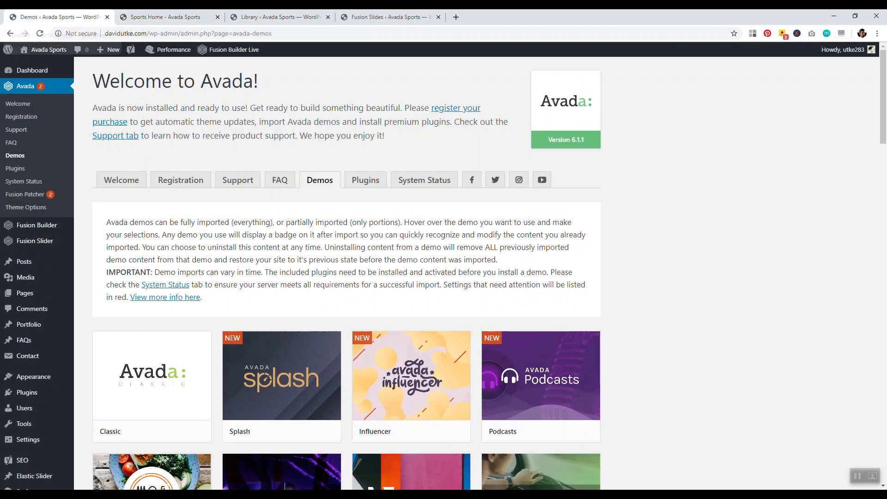
pyautogui.click(418, 17)
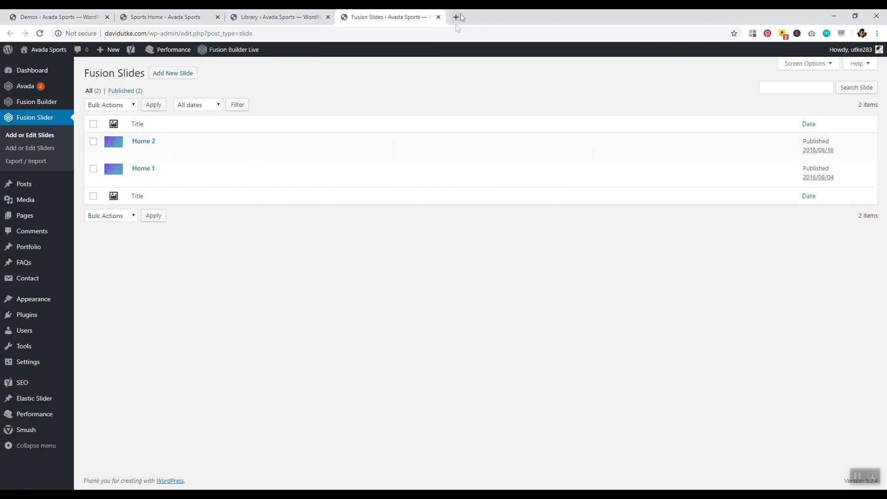
pyautogui.click(438, 17)
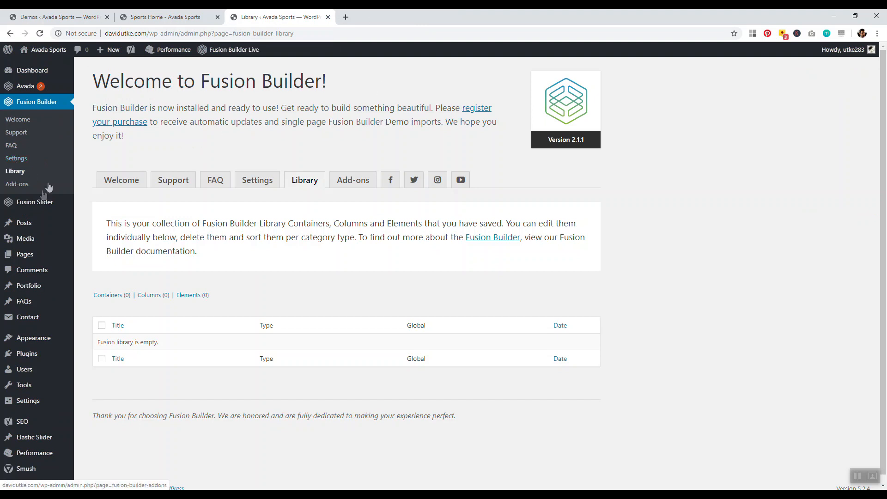
# Open the Fusion Element Theme Options from the Fusion Builder settings and look through the theme option sections.
pyautogui.click(15, 158)
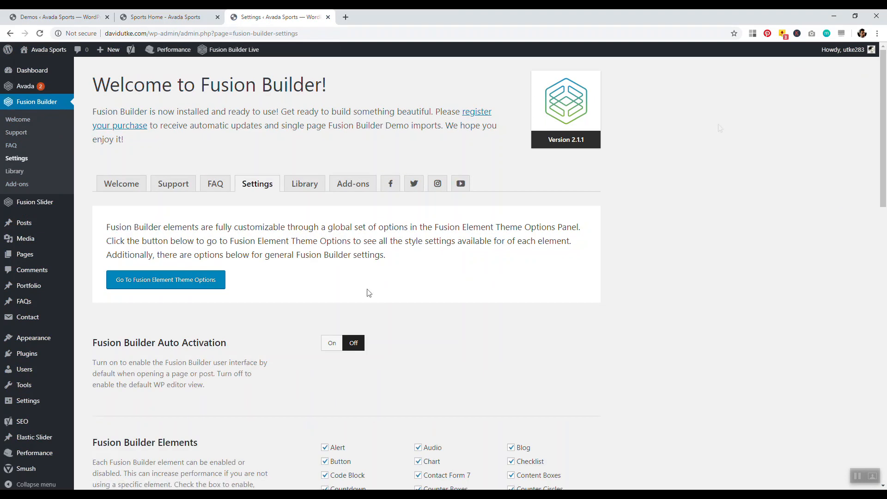
pyautogui.click(187, 281)
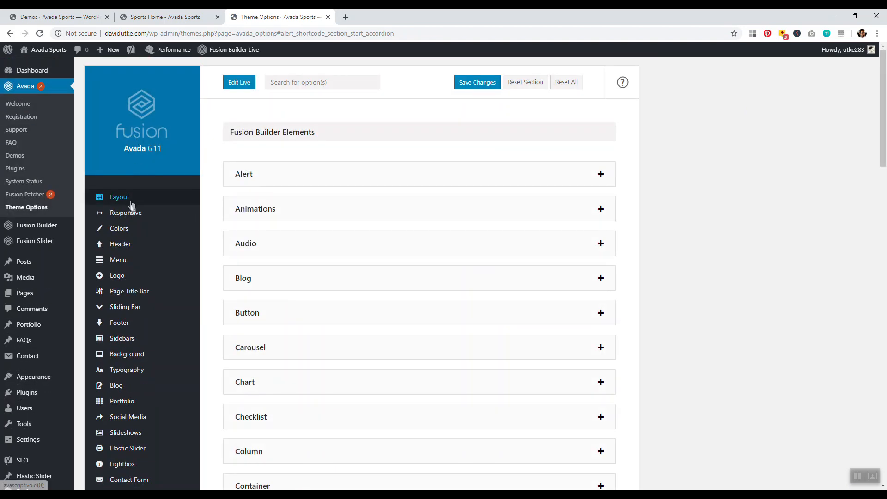
pyautogui.moveTo(126, 245)
pyautogui.scroll(-2, 129, 261)
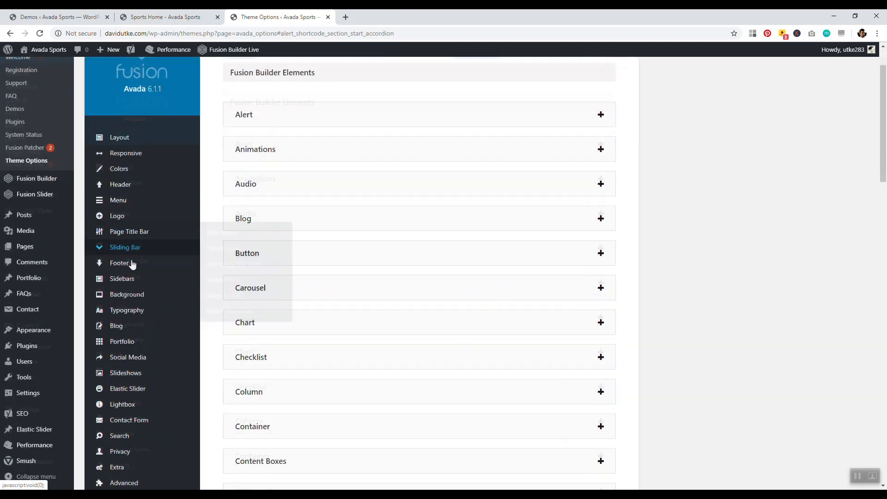
pyautogui.scroll(-5, 185, 314)
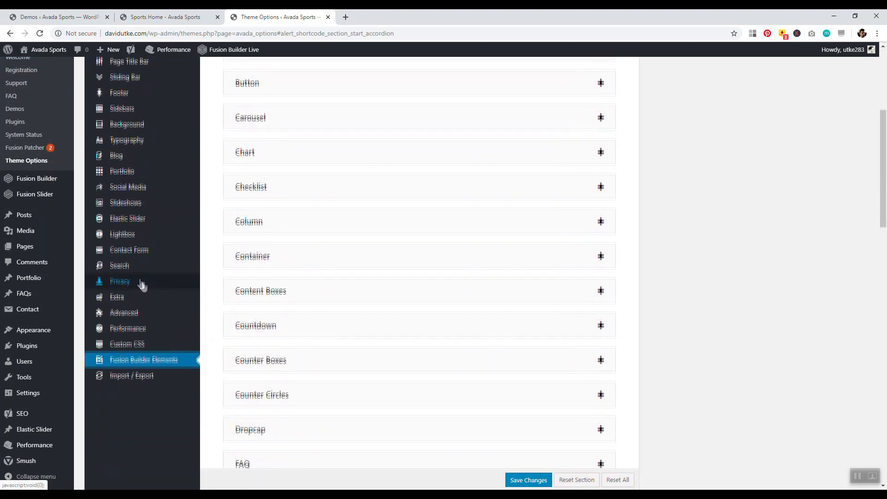
pyautogui.scroll(6, 808, 293)
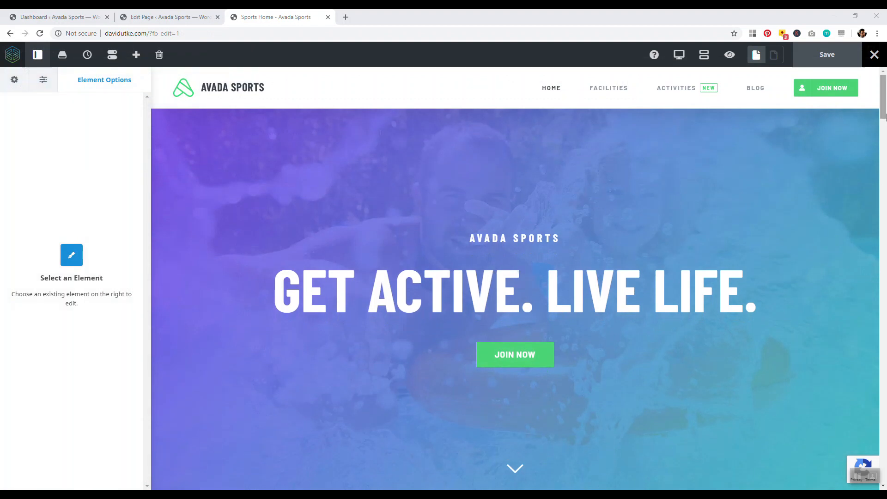
# Add a new container with a single 1/1 column directly below the JOIN NOW container on the home page.
pyautogui.moveTo(882, 106); pyautogui.dragTo(884, 447)
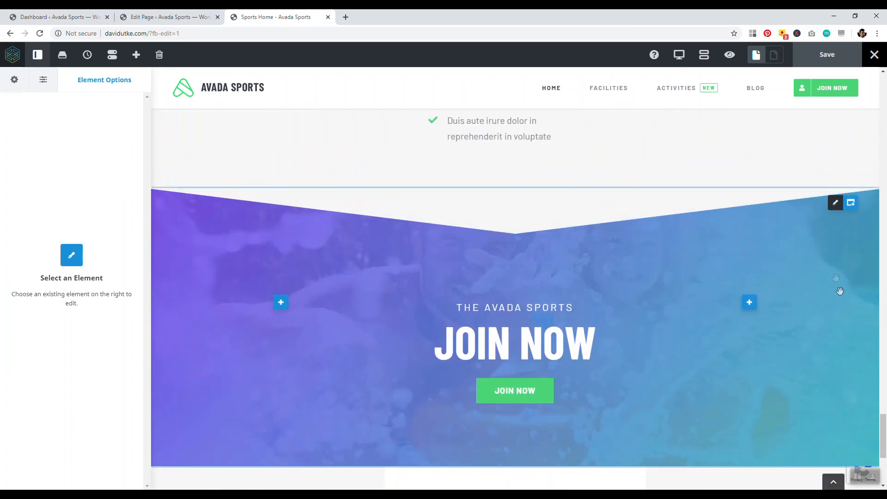
pyautogui.scroll(-3, 636, 429)
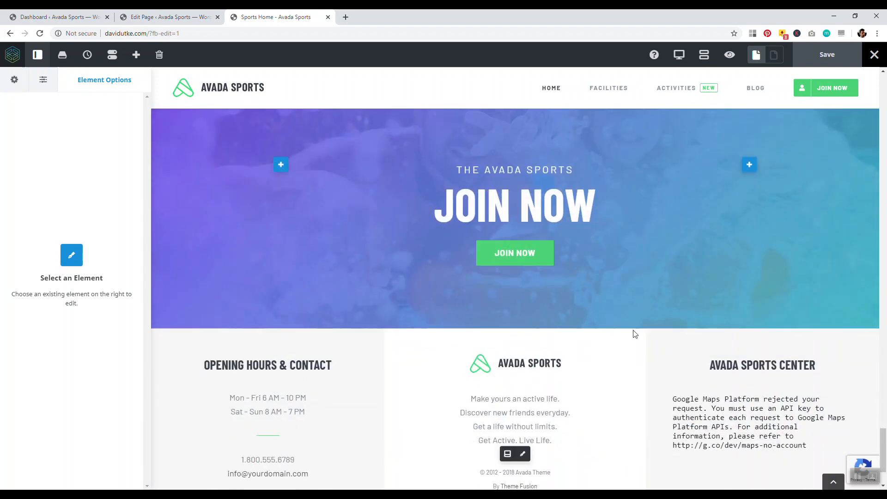
pyautogui.scroll(4, 855, 249)
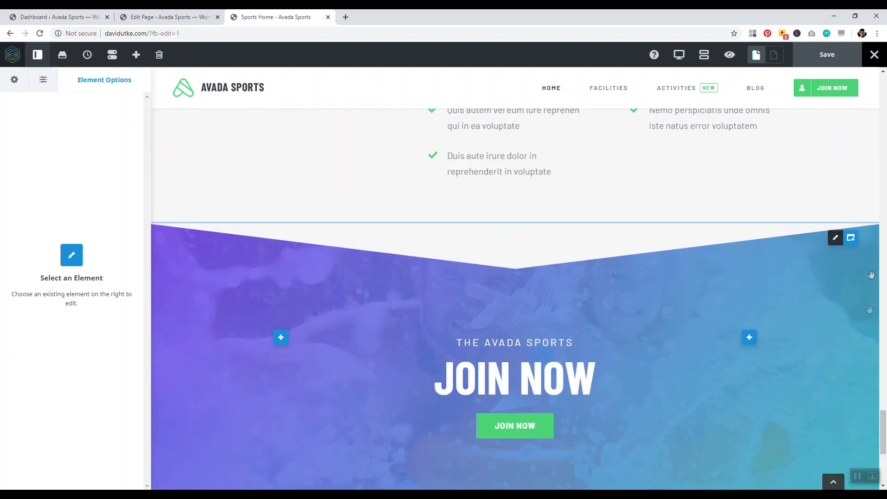
pyautogui.click(852, 239)
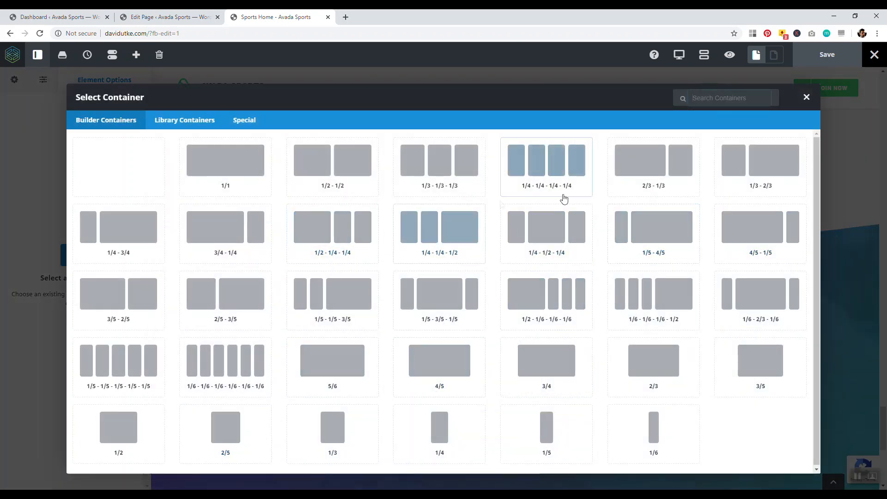
pyautogui.click(216, 172)
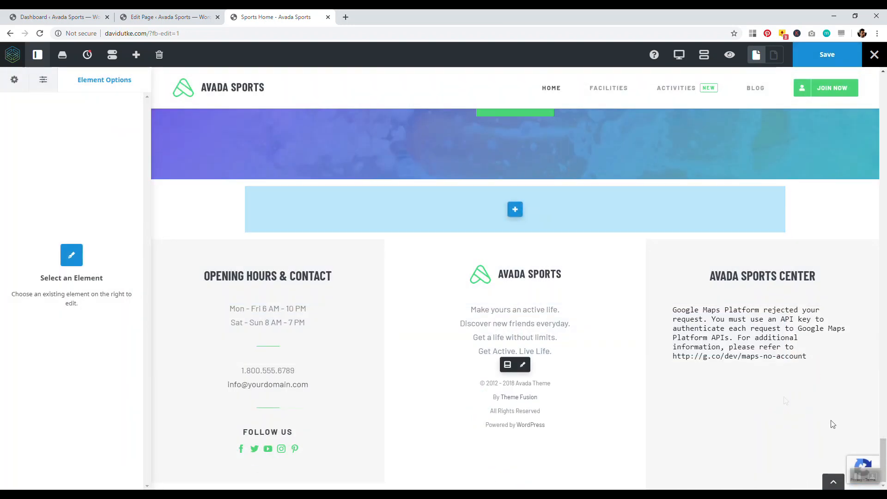
# Add a Gallery element to the empty column below the JOIN NOW container and give it two additional image items.
pyautogui.moveTo(882, 446); pyautogui.dragTo(883, 445)
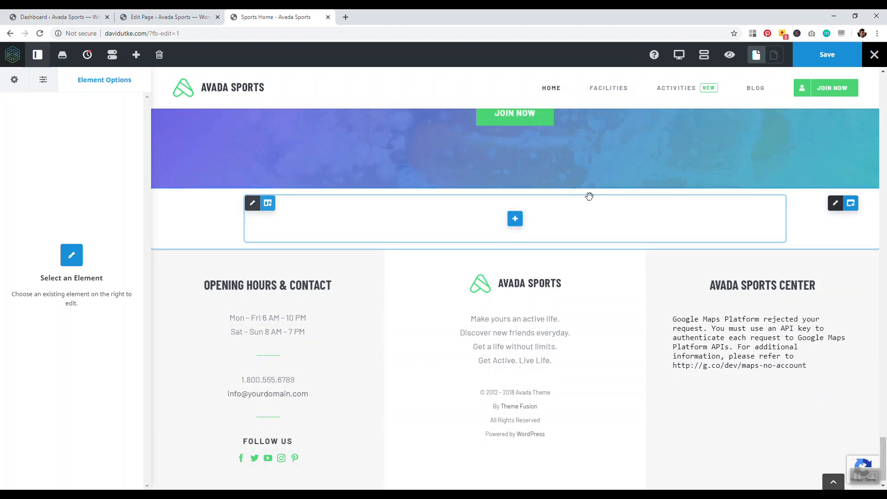
pyautogui.click(515, 218)
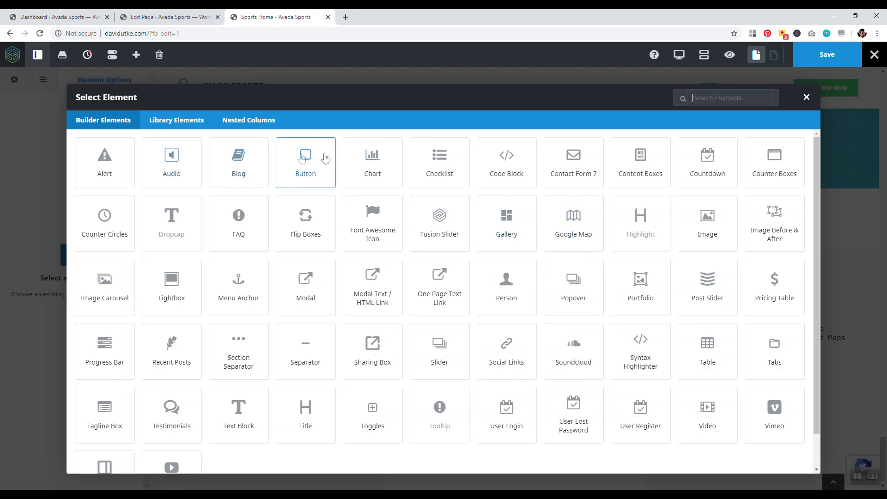
pyautogui.scroll(-1, 550, 208)
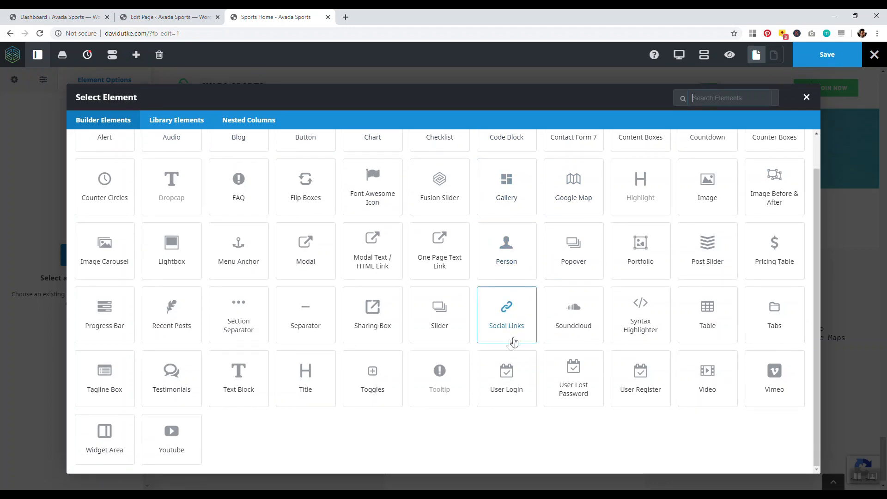
pyautogui.scroll(1, 508, 339)
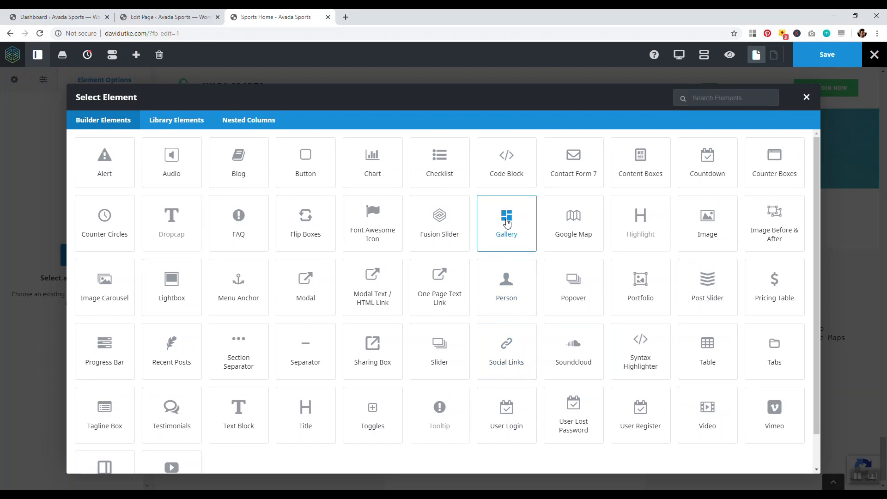
pyautogui.click(506, 226)
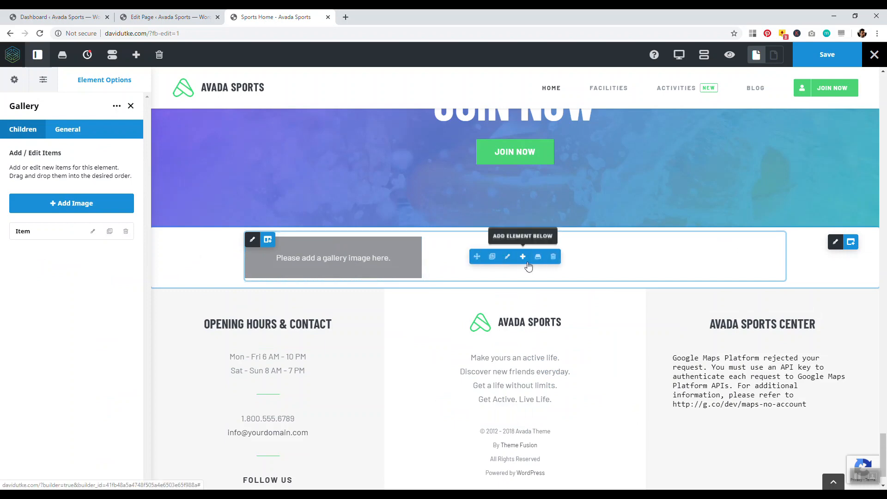
pyautogui.click(69, 204)
pyautogui.click(69, 205)
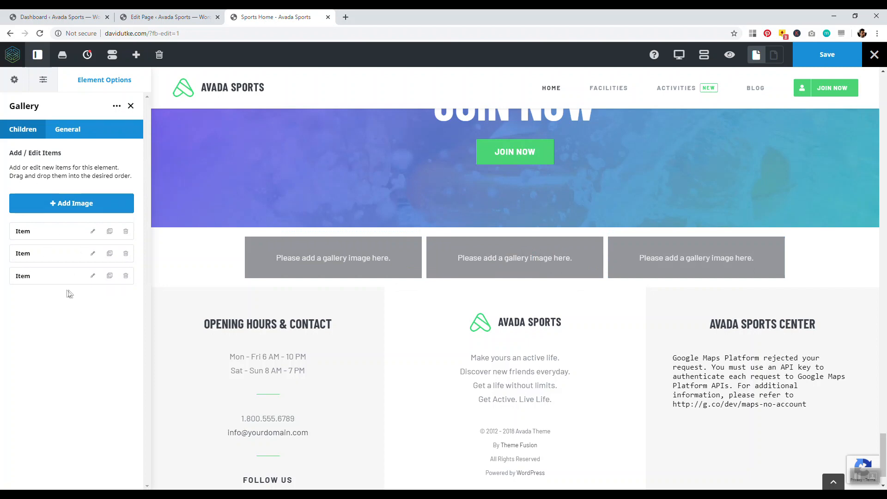
# Assign the VR headset photo man-1416141.jpg to the first gallery item and set its link target to _blank.
pyautogui.click(93, 232)
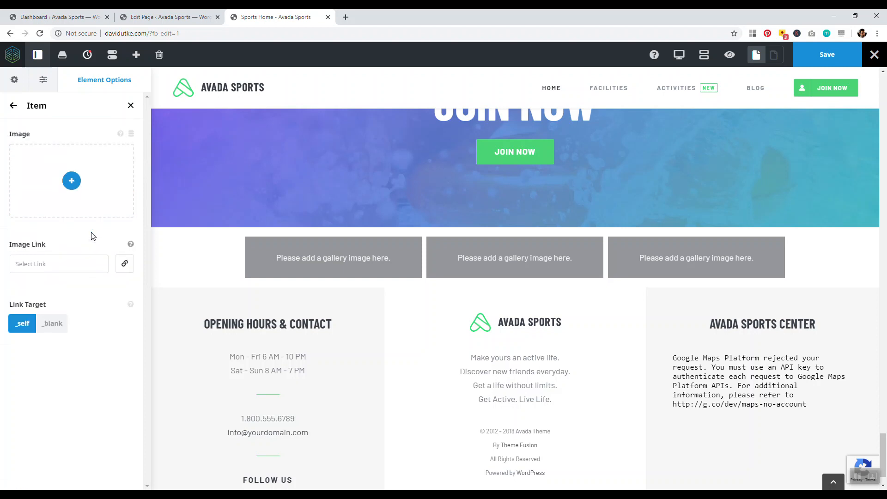
pyautogui.click(72, 180)
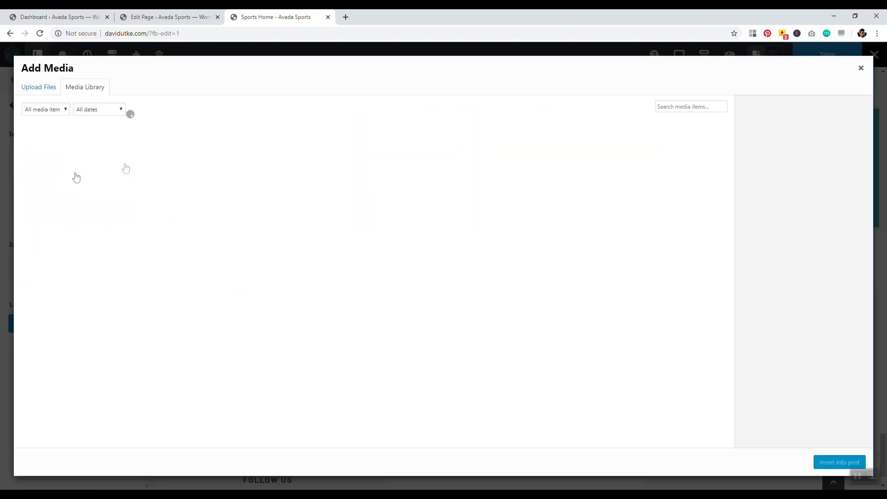
pyautogui.click(255, 162)
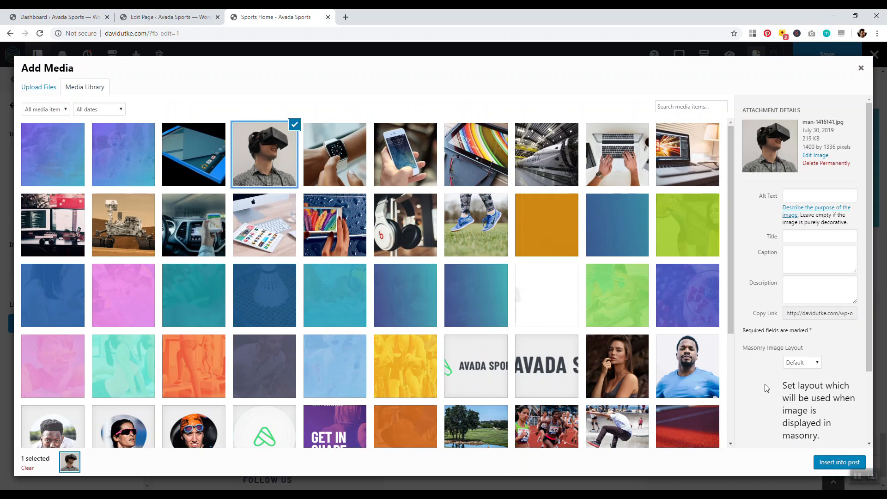
pyautogui.click(833, 468)
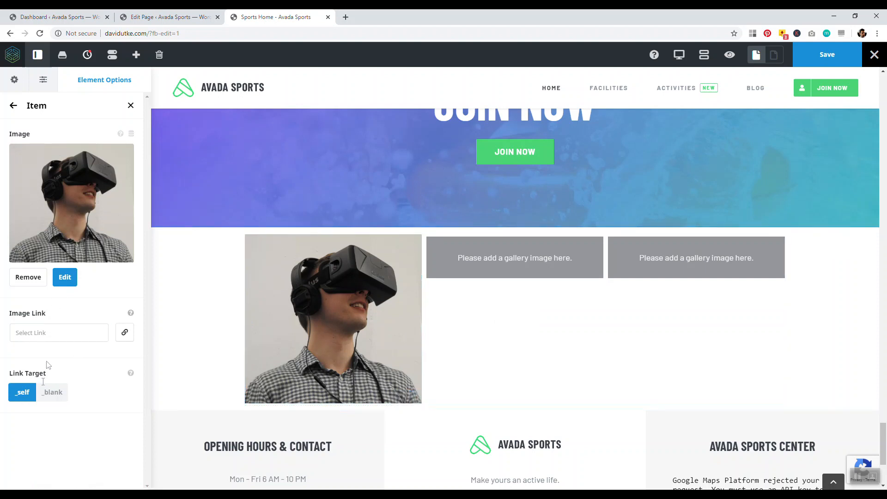
pyautogui.click(46, 337)
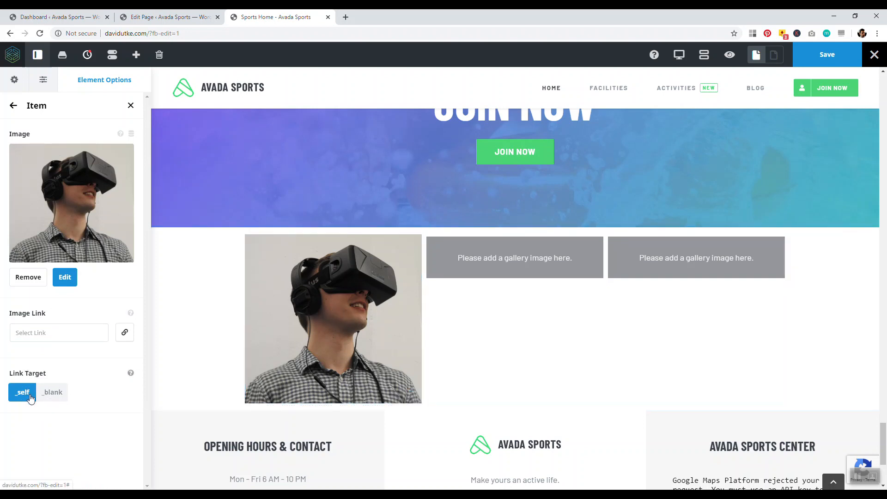
pyautogui.click(53, 392)
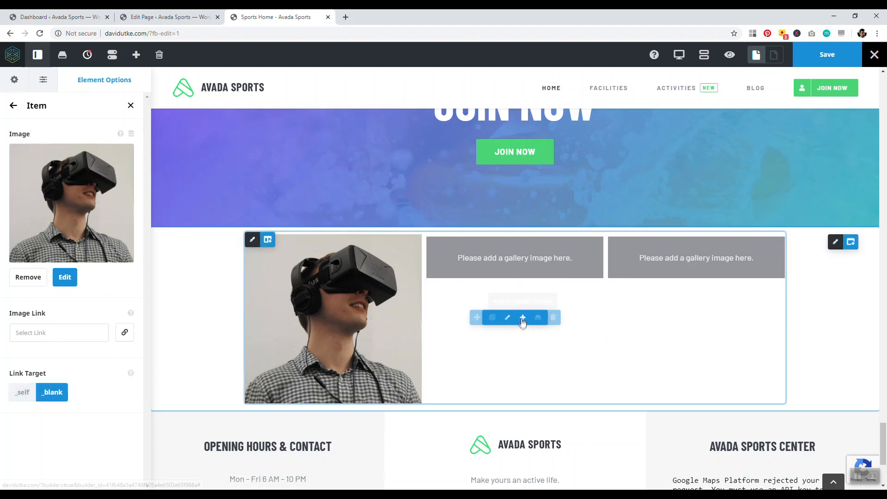
pyautogui.click(14, 107)
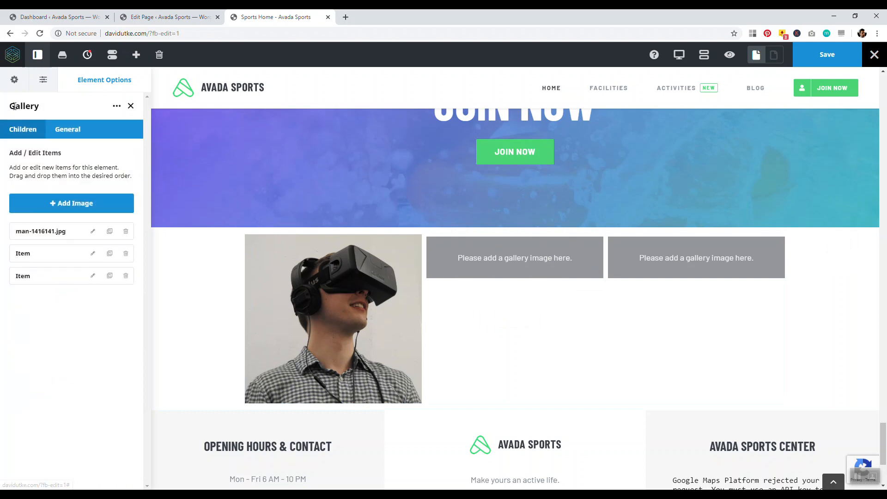
# Assign the tablet photo tablet-600649.jpg from the media library to the second gallery item.
pyautogui.click(93, 254)
pyautogui.click(70, 180)
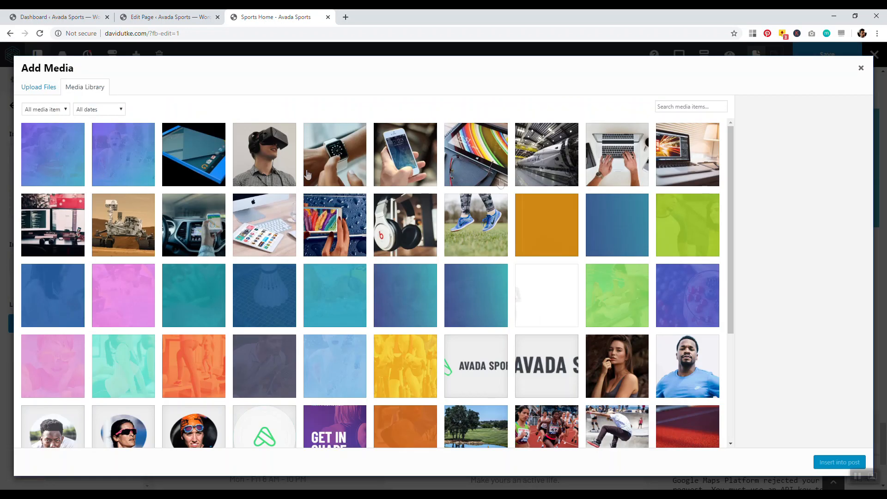
pyautogui.click(479, 150)
pyautogui.click(814, 464)
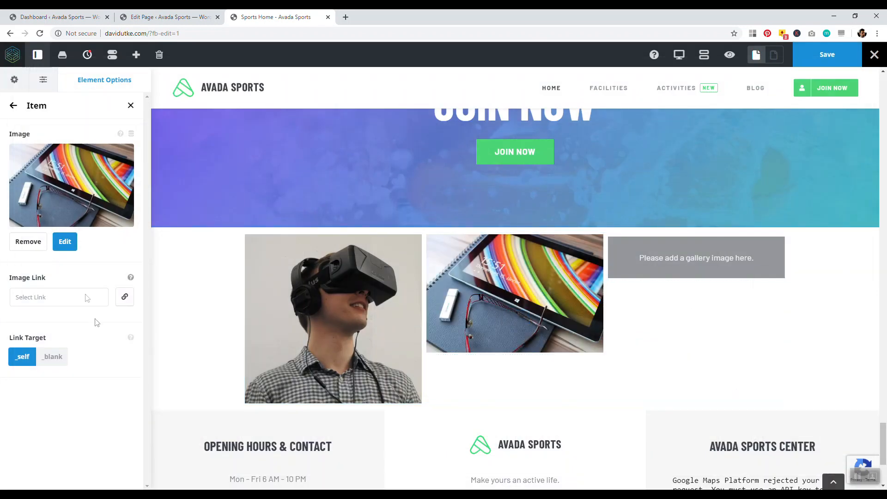
pyautogui.click(13, 106)
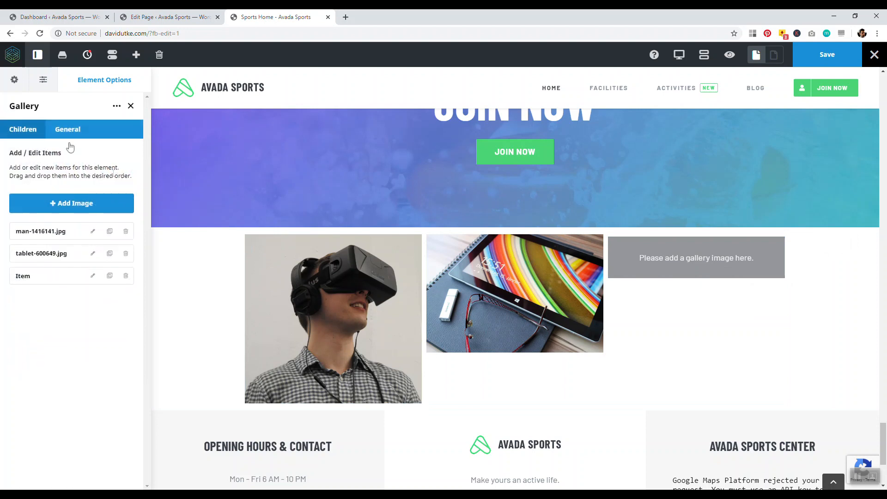
# Assign the smart watch photo from the media library to the third gallery item.
pyautogui.click(93, 276)
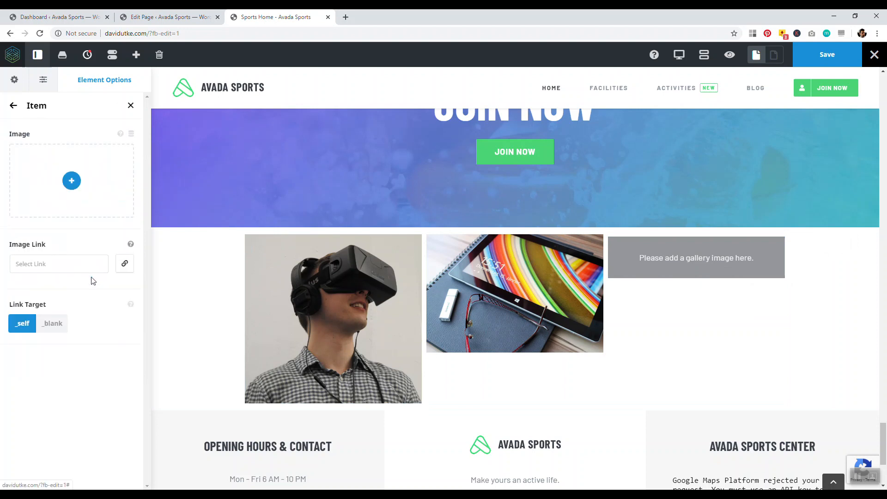
pyautogui.click(63, 181)
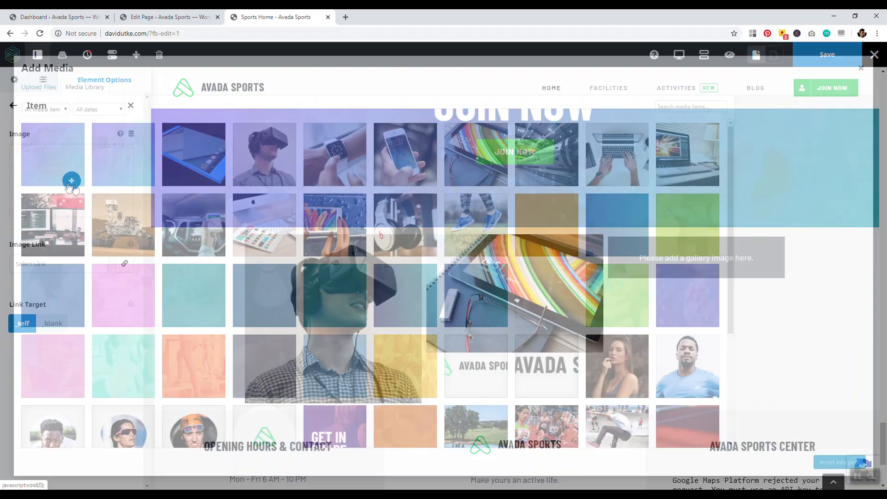
pyautogui.click(335, 147)
pyautogui.click(833, 465)
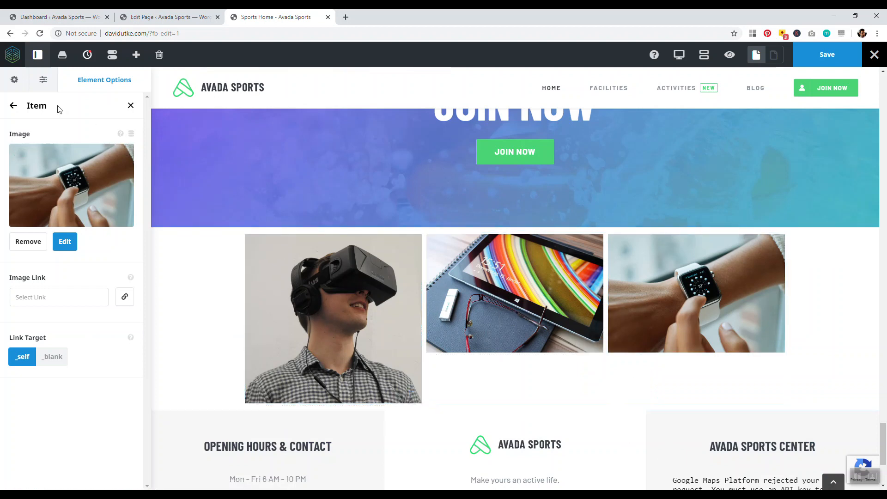
pyautogui.click(15, 106)
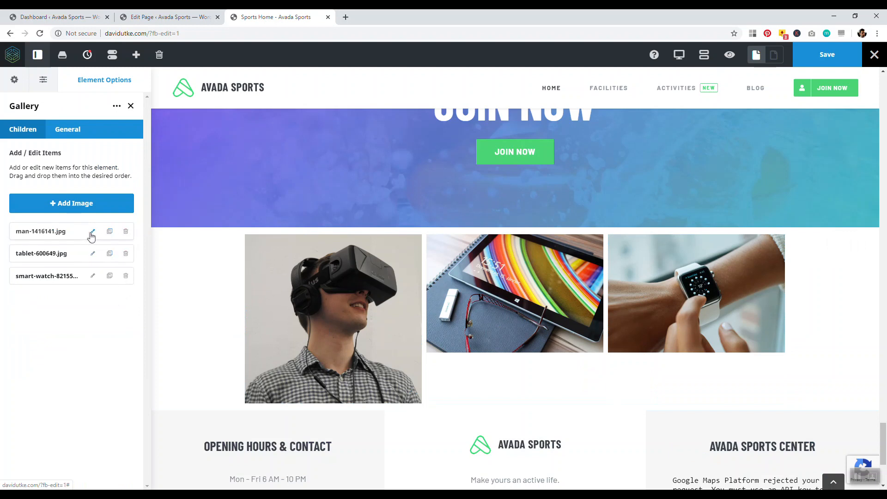
# Try four columns for the gallery, and settle on 2 as its number of columns.
pyautogui.click(63, 136)
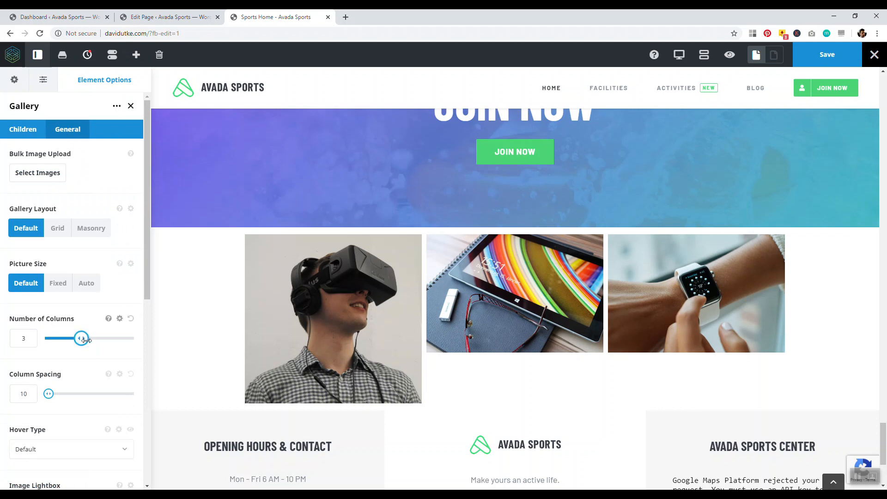
pyautogui.moveTo(86, 340); pyautogui.dragTo(99, 340)
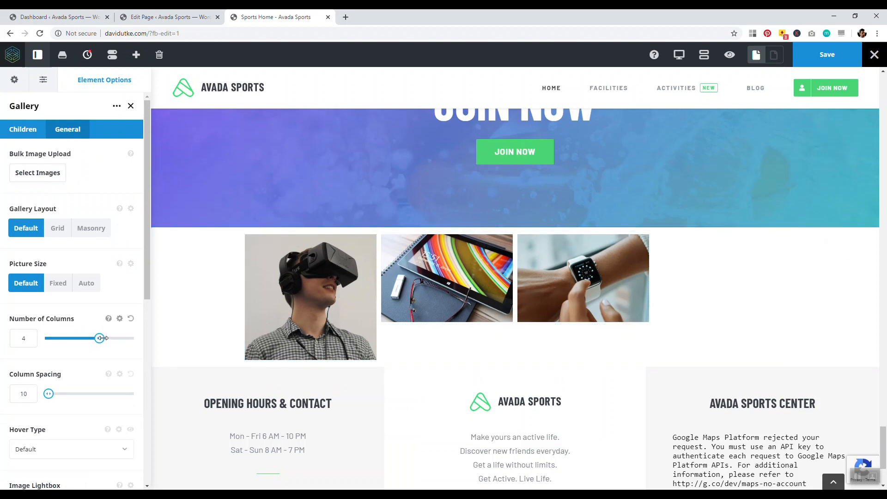
pyautogui.moveTo(86, 342); pyautogui.dragTo(63, 338)
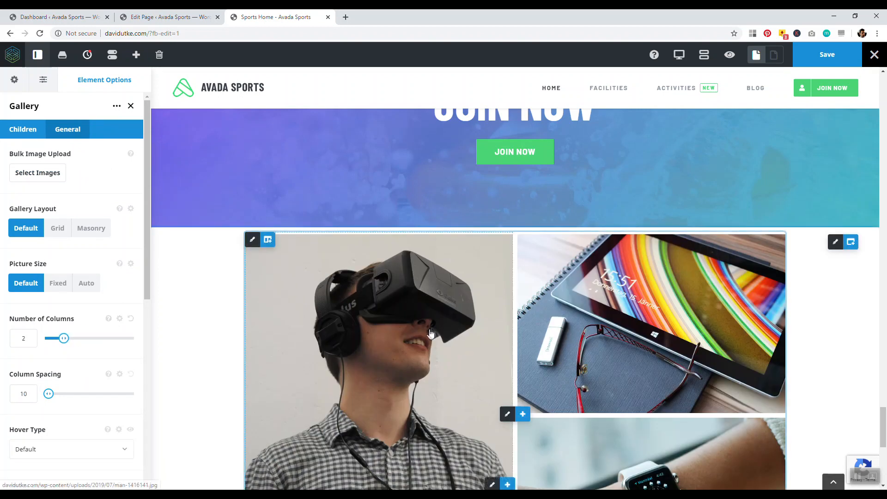
pyautogui.scroll(-4, 605, 223)
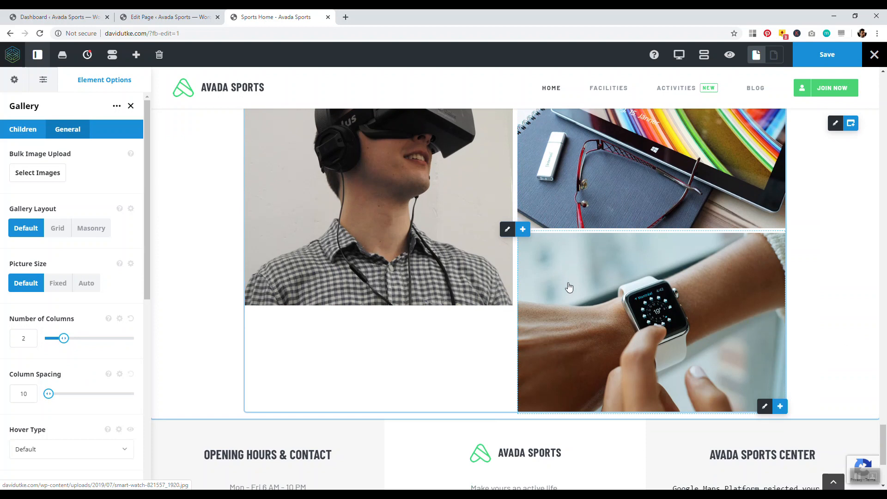
# Set the gallery's lightbox content to Titles and its image border radius to 1.
pyautogui.scroll(-1, 79, 347)
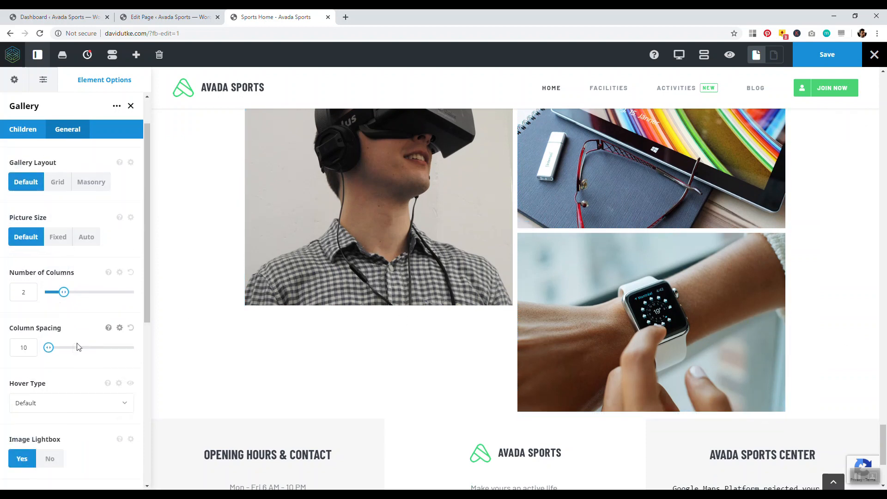
pyautogui.scroll(-1, 48, 346)
pyautogui.scroll(2, 54, 358)
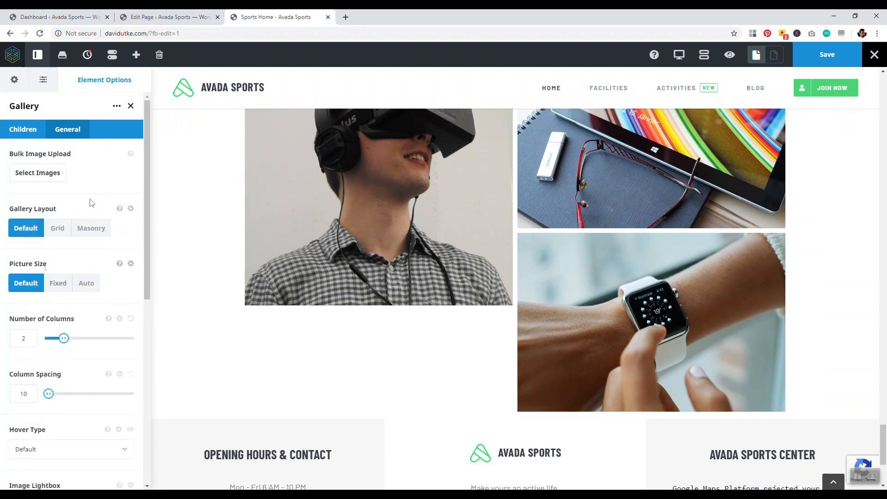
pyautogui.scroll(-5, 74, 208)
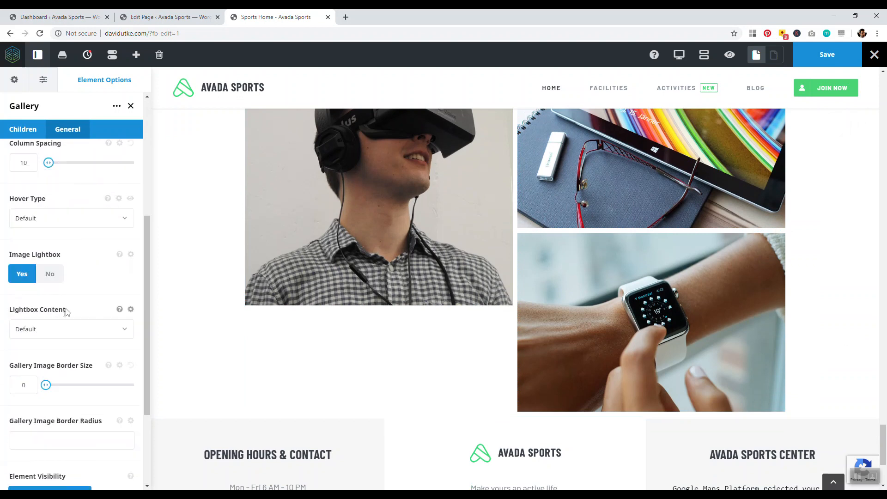
pyautogui.click(56, 331)
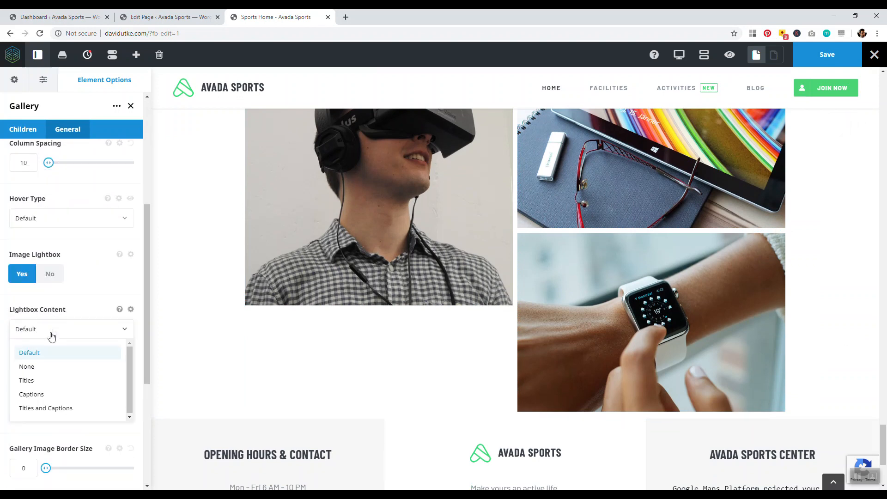
pyautogui.click(26, 386)
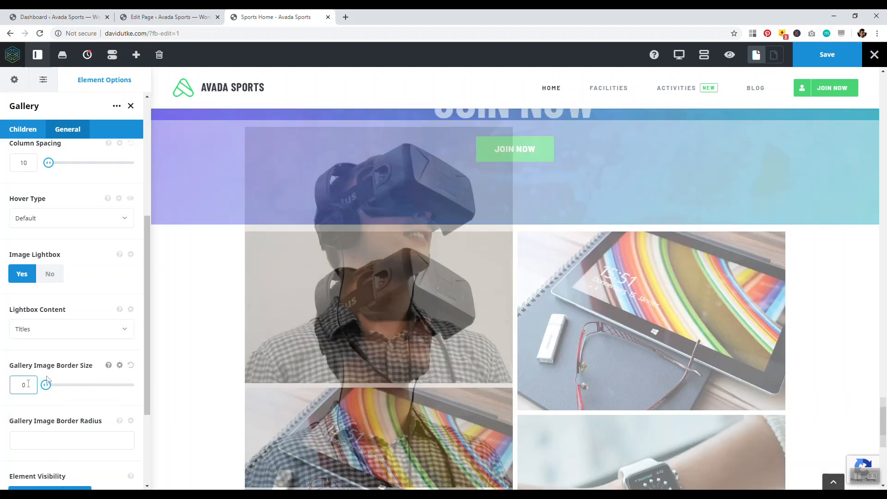
pyautogui.scroll(-9, 461, 289)
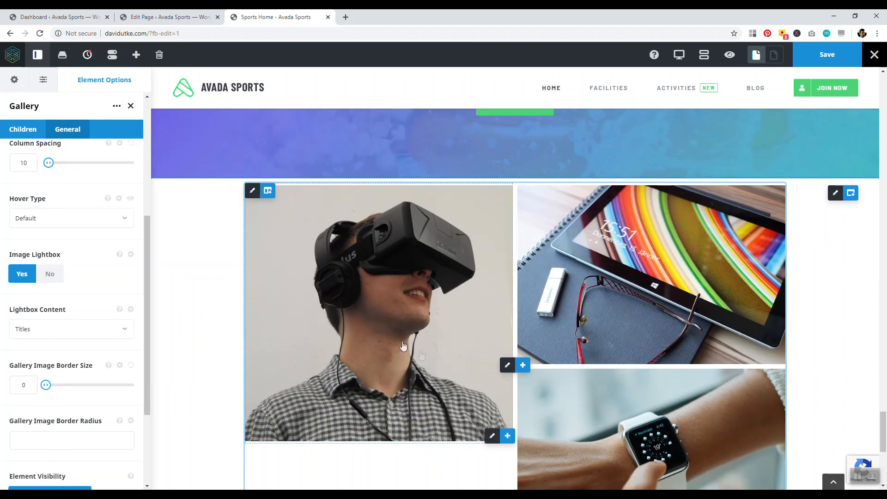
pyautogui.scroll(-3, 59, 331)
pyautogui.click(44, 304)
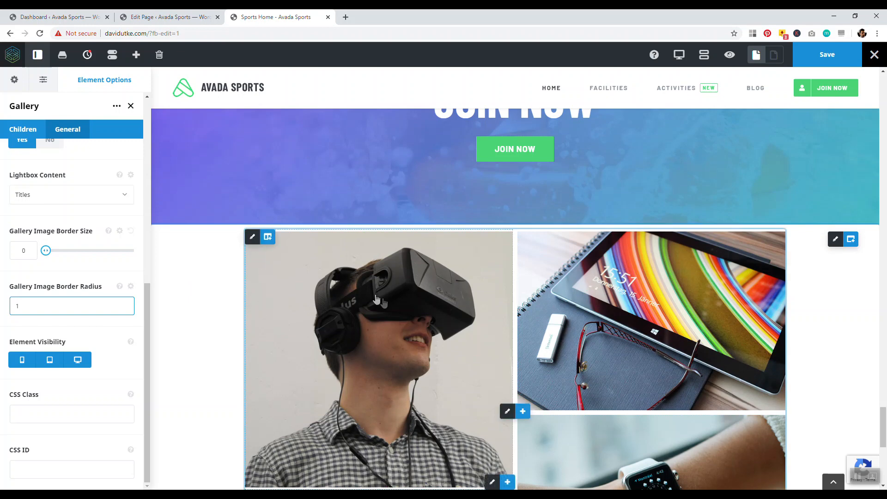
pyautogui.scroll(-5, 248, 297)
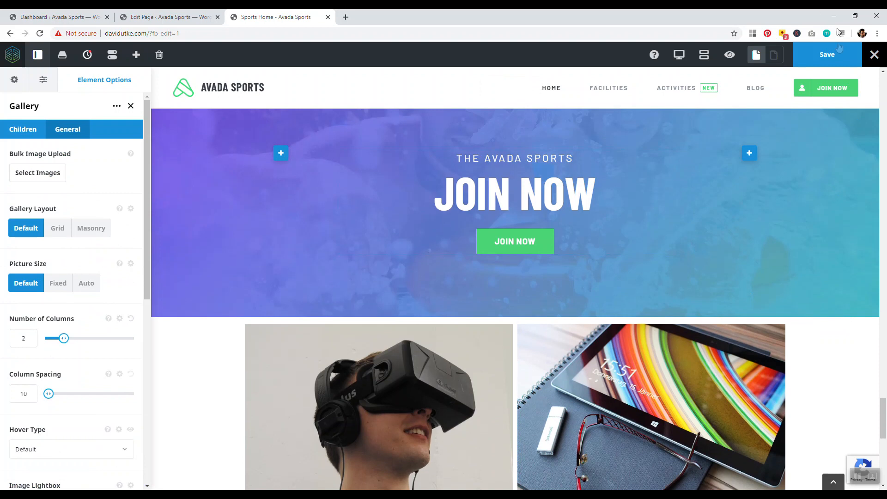
# Save the home page and exit the live builder to the published front end.
pyautogui.click(827, 54)
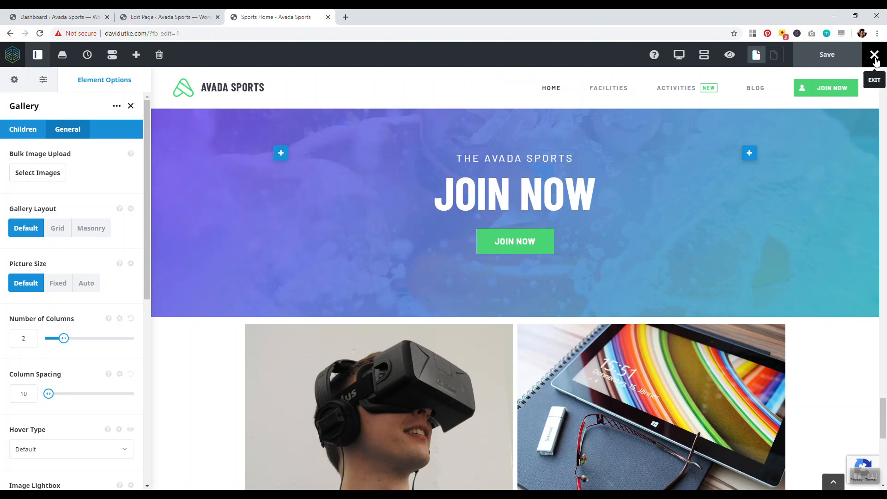
pyautogui.moveTo(873, 55)
pyautogui.click(831, 83)
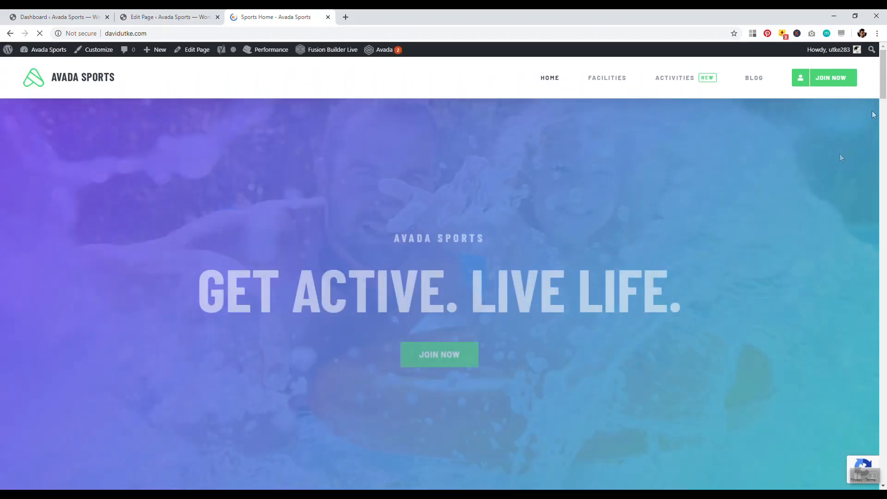
# Look over the gallery on the published home page and return to the Edit Page tab for Sports Home.
pyautogui.moveTo(884, 78); pyautogui.dragTo(860, 452)
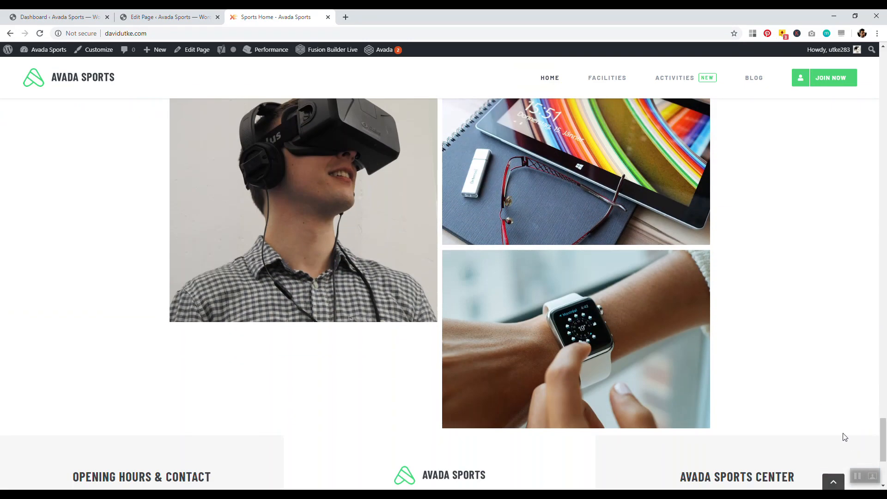
pyautogui.moveTo(883, 455); pyautogui.dragTo(883, 104)
pyautogui.click(149, 17)
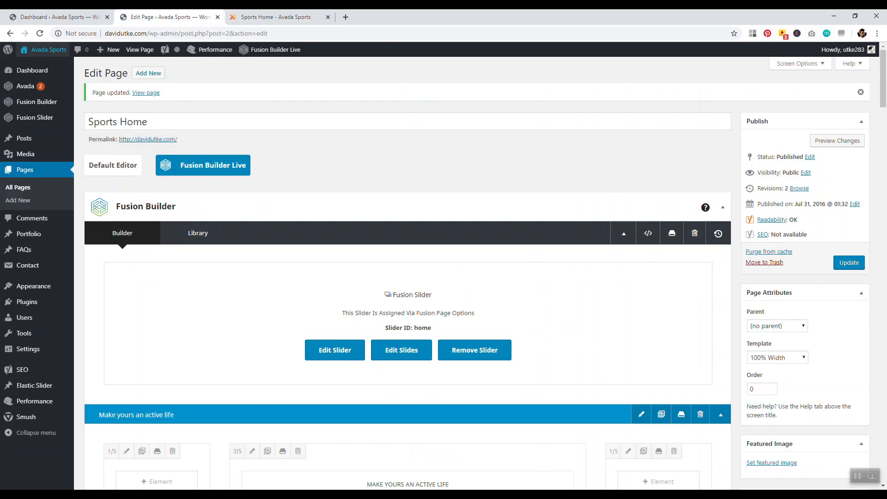